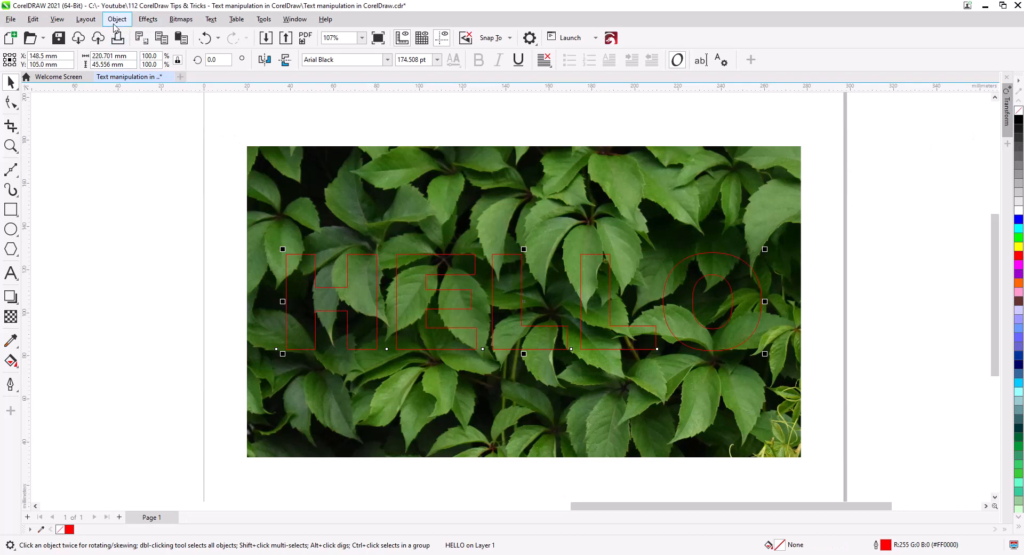
Weld the HELLO text outline over the leaf photo and clear the selection
click(116, 21)
mouse_move(170, 312)
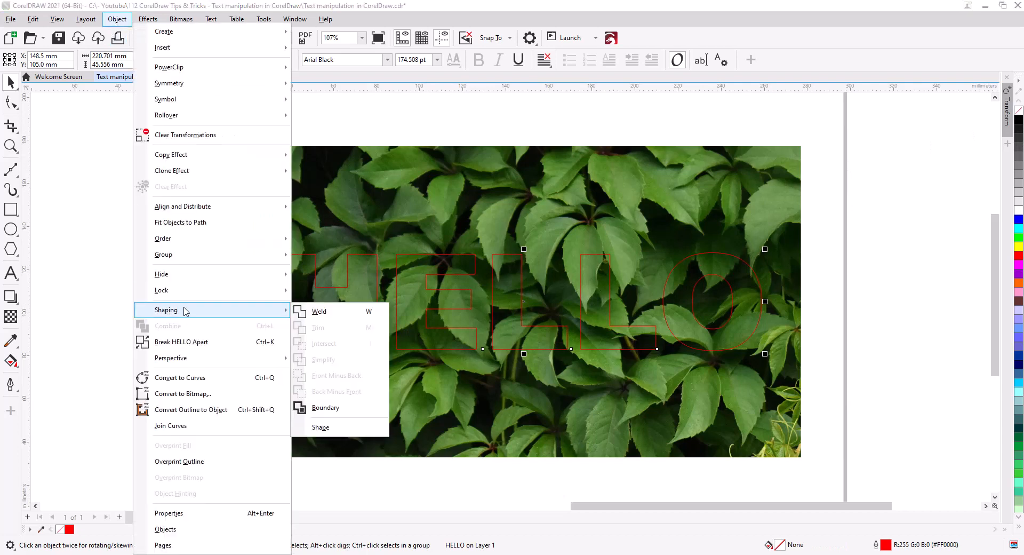
click(318, 311)
click(197, 292)
Trace a jagged Bézier line about 11 by 15 mm along the leaf edge crossing the H's upper left stem
scroll(355, 283, up, 3)
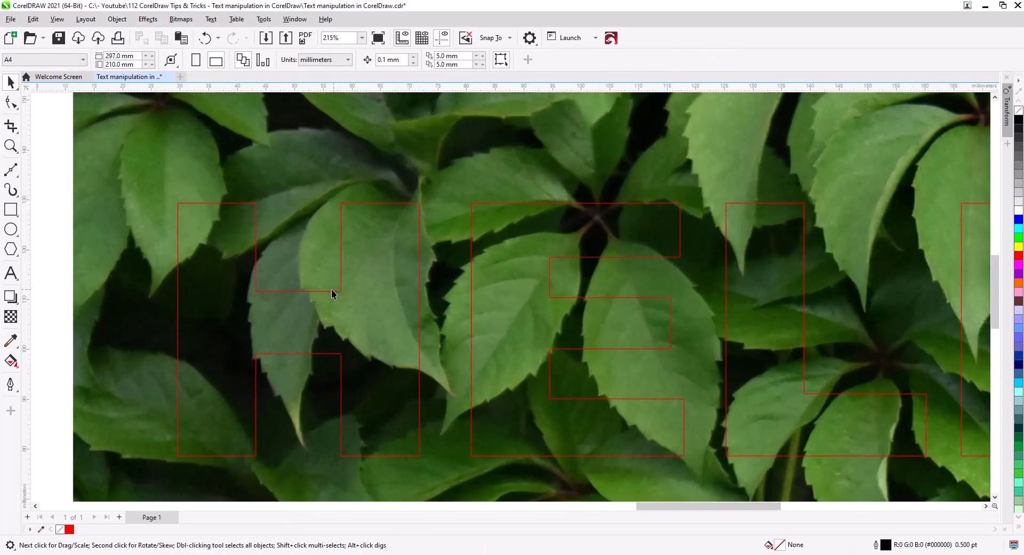
scroll(331, 289, up, 3)
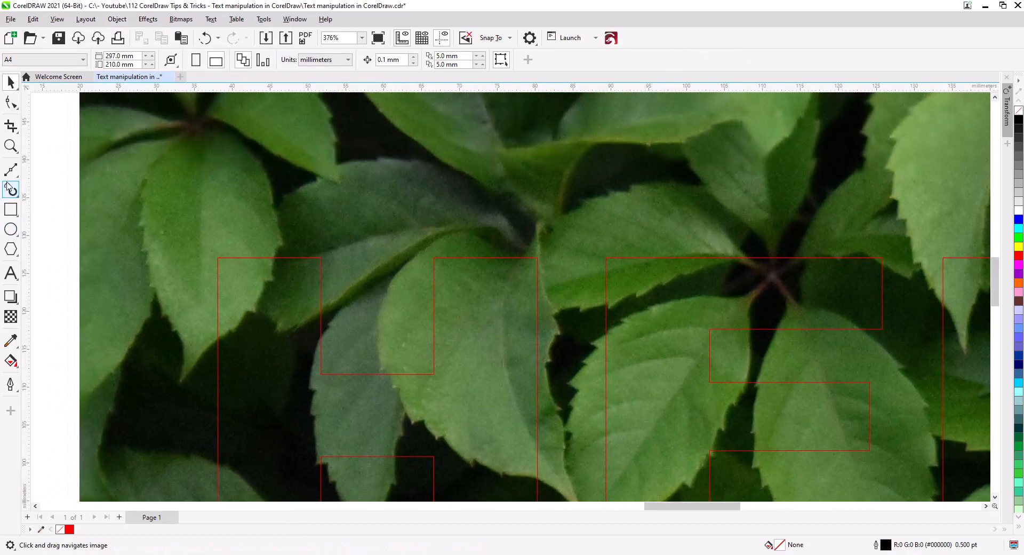
click(12, 174)
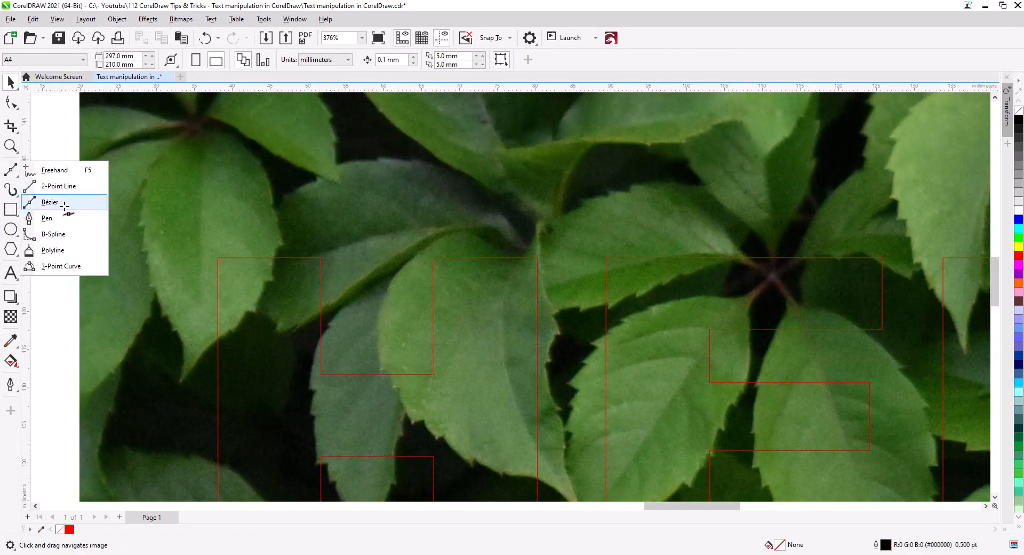
click(49, 201)
scroll(205, 363, up, 3)
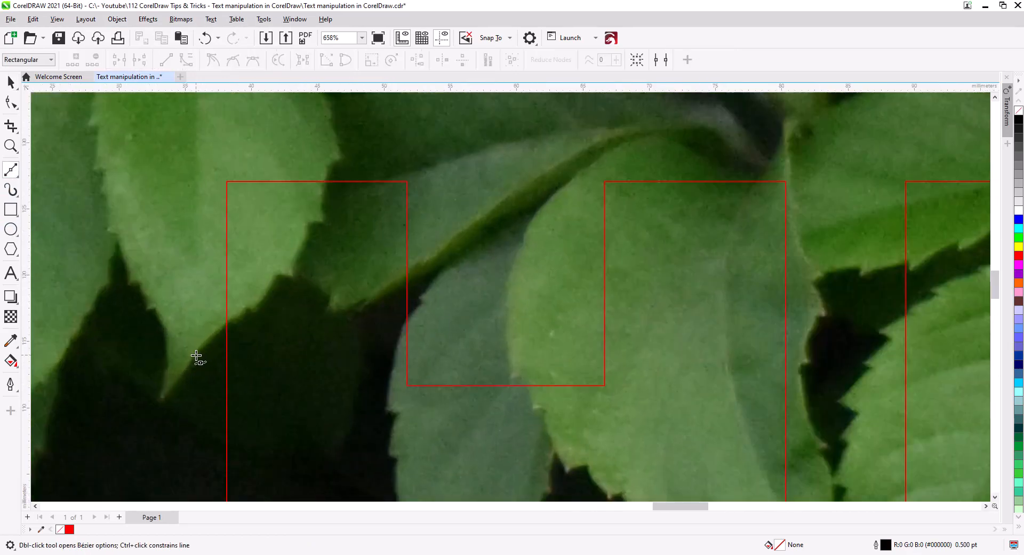
click(196, 355)
click(233, 319)
click(232, 328)
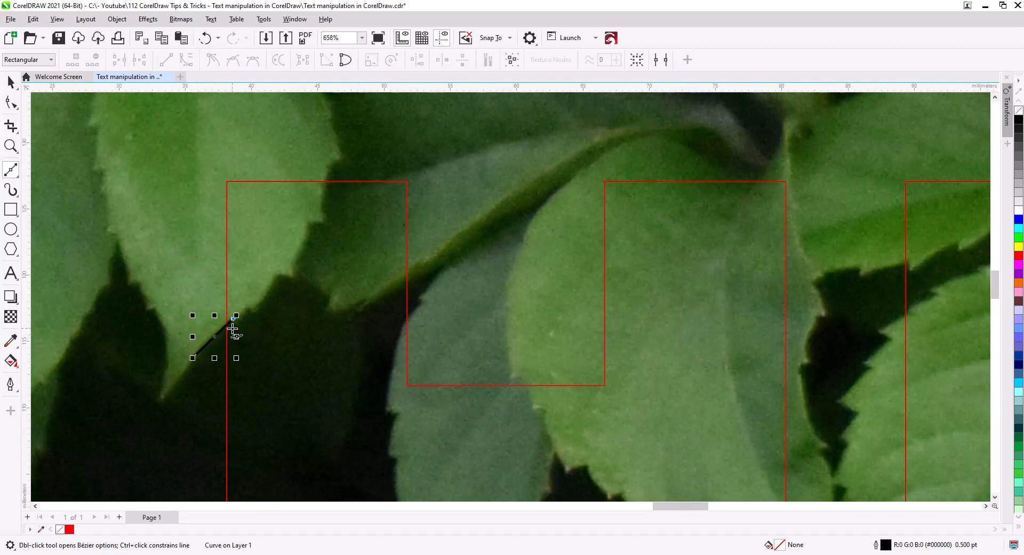
click(247, 307)
click(252, 315)
click(275, 273)
click(292, 277)
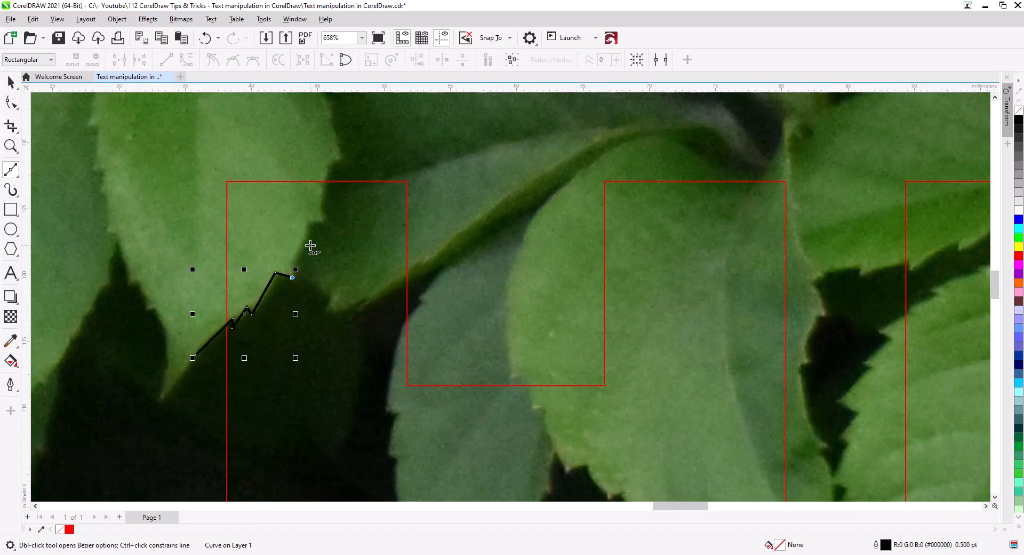
click(308, 221)
click(326, 220)
click(340, 160)
key(space)
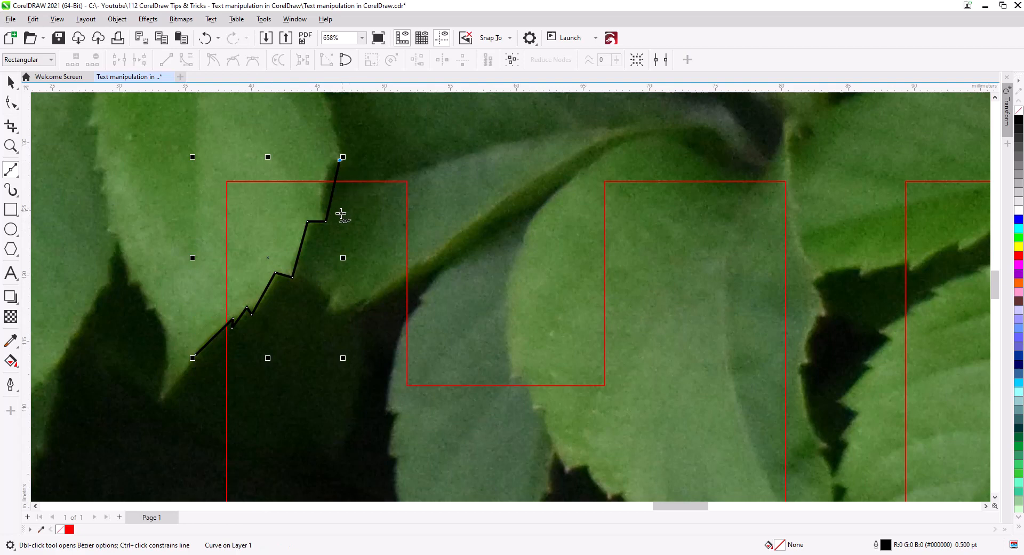
click(11, 83)
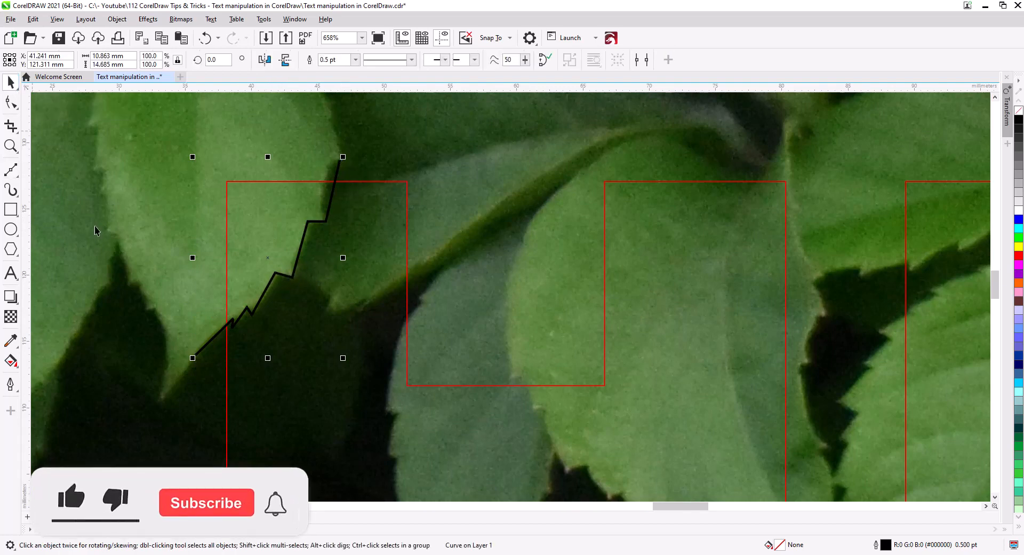
Convert the traced line's segments to curves, adjust the snapping option and bend one lower segment along the leaf edge
click(11, 101)
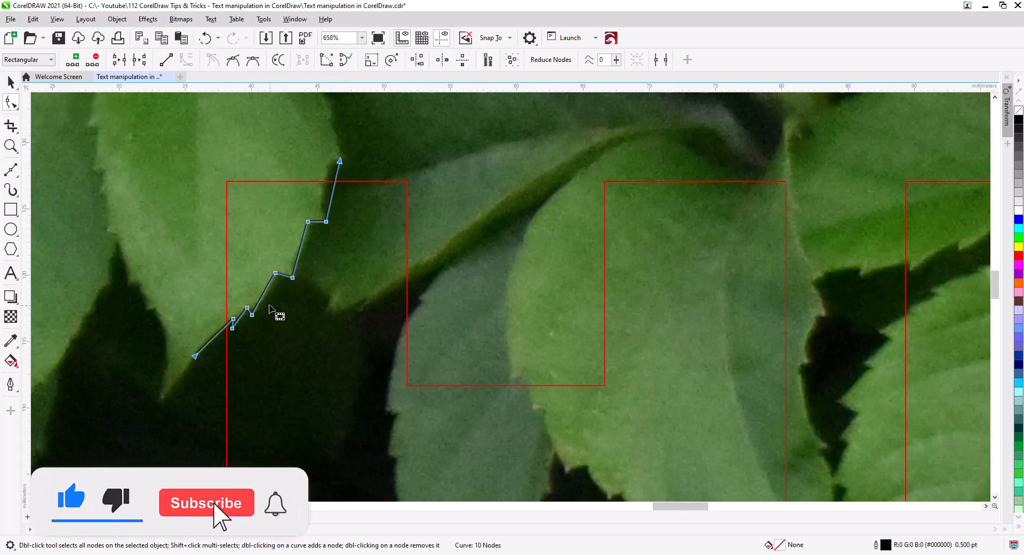
drag(262, 297, 268, 296)
click(495, 38)
click(499, 97)
click(263, 294)
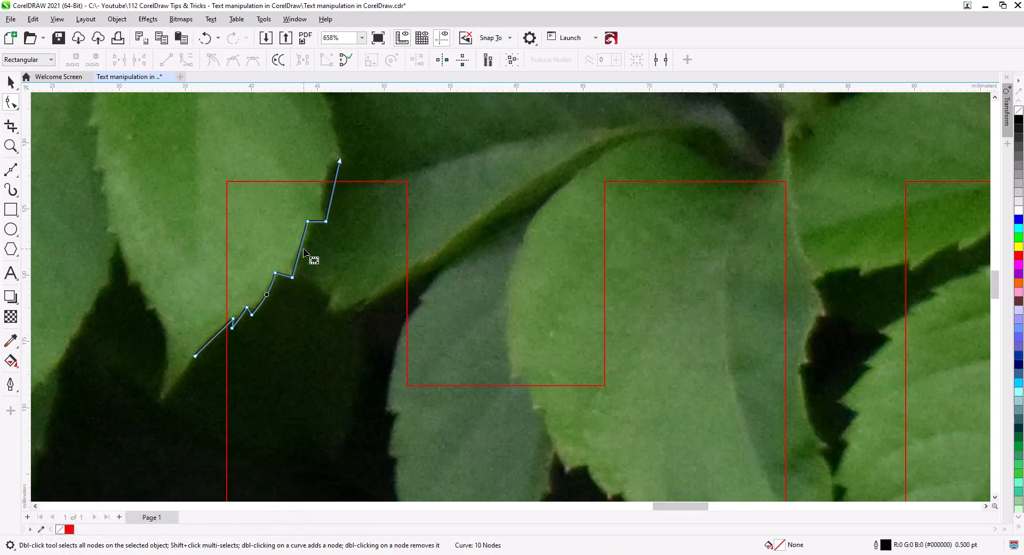
Bend the line's upper segments and its lowest segment to follow the first leaf's contour
drag(301, 247, 299, 246)
drag(332, 190, 324, 182)
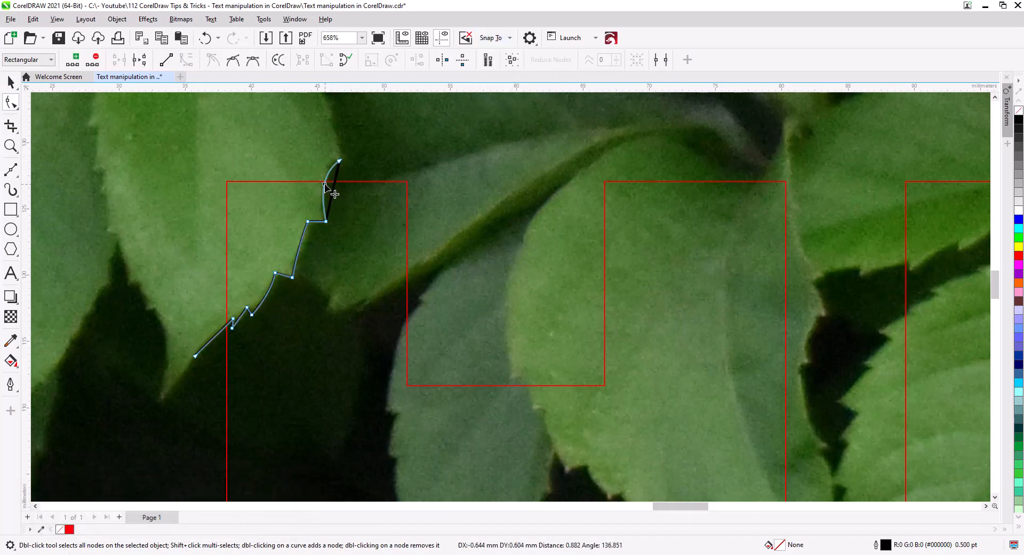
drag(323, 283, 322, 283)
drag(228, 338, 216, 335)
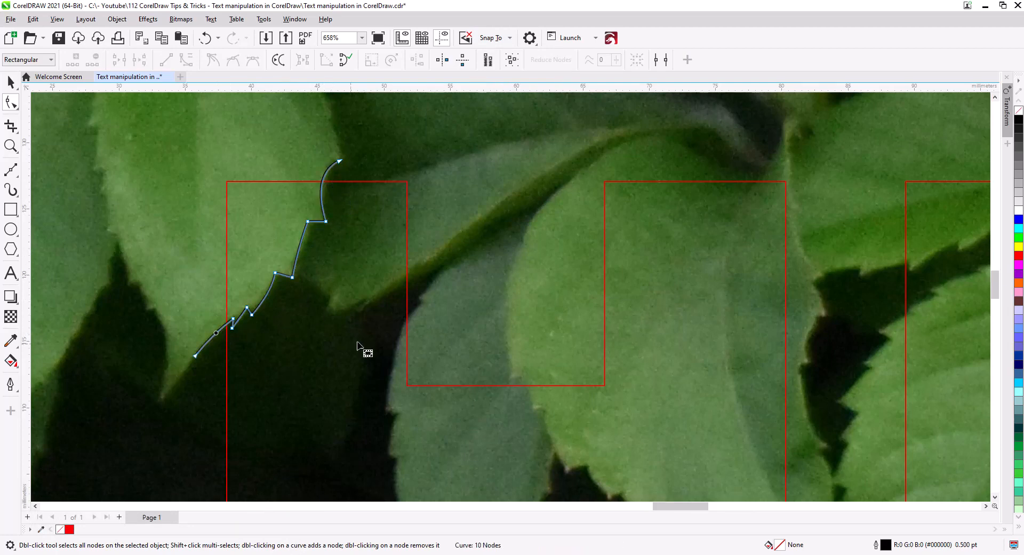
click(10, 82)
Trace a Bézier line down the notched edge of the leaf crossing the H's crossbar and right stem, ending near its tip
scroll(519, 342, down, 2)
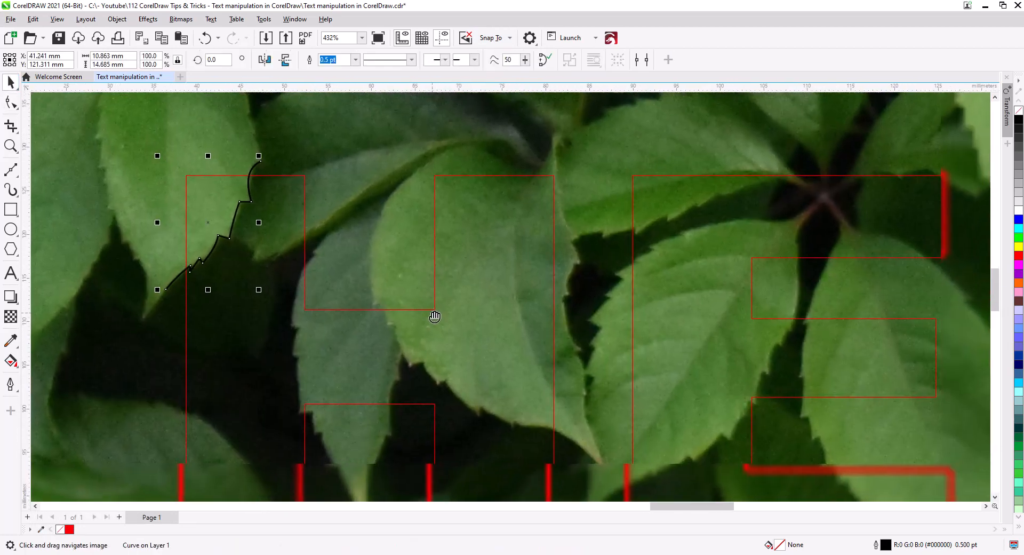
click(17, 171)
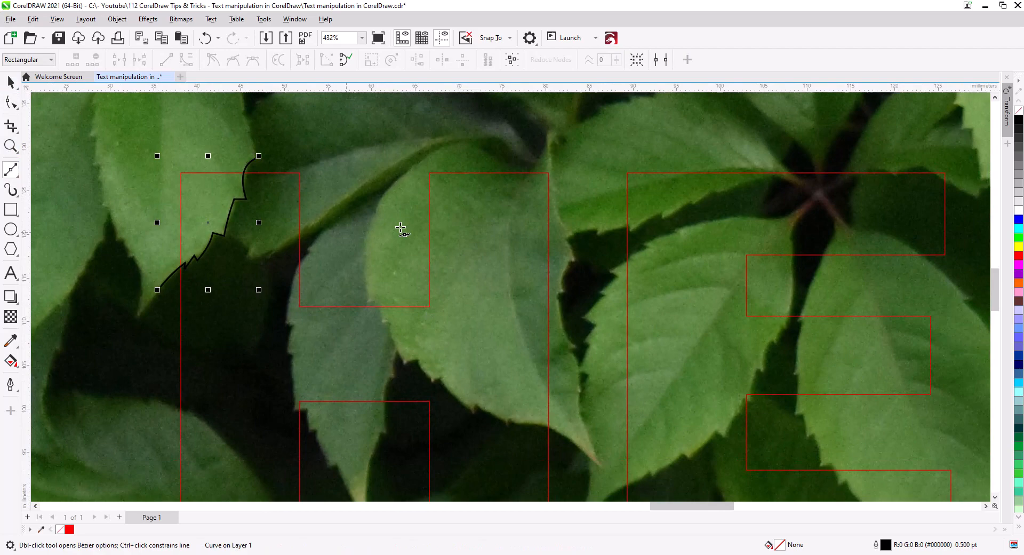
click(418, 164)
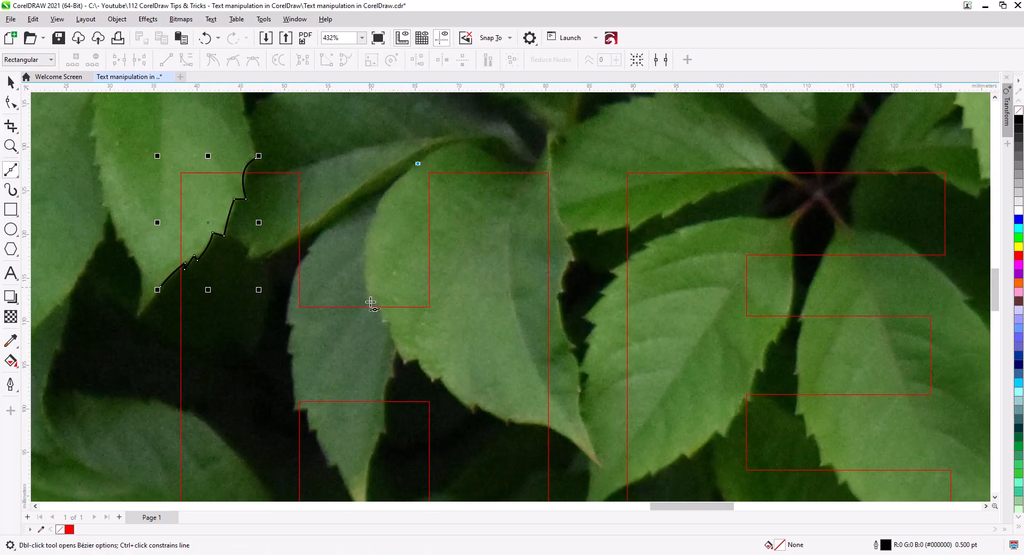
click(370, 297)
scroll(379, 300, up, 2)
click(378, 290)
click(384, 329)
click(401, 324)
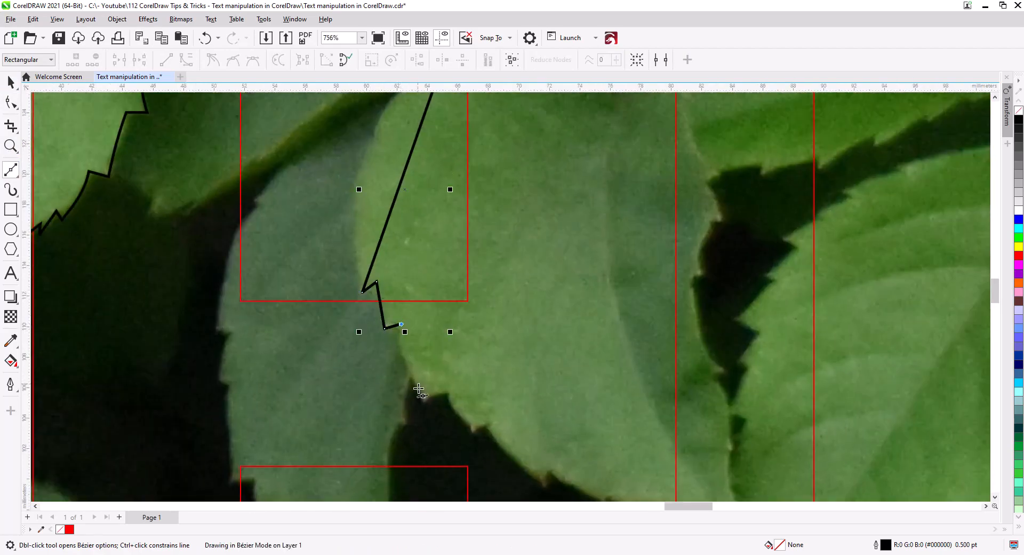
click(423, 403)
click(449, 389)
click(473, 428)
click(485, 422)
scroll(496, 450, down, 3)
scroll(496, 450, right, 2)
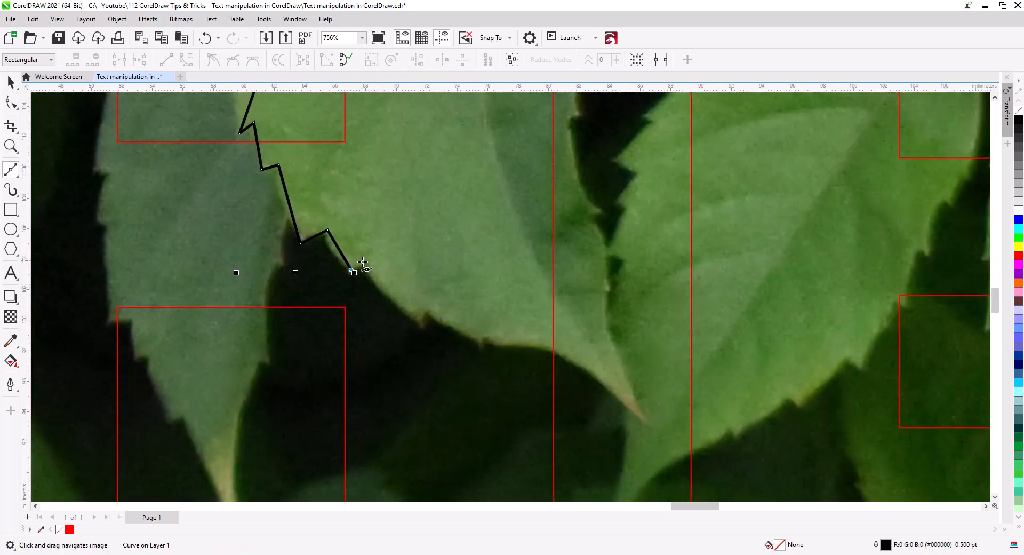
double_click(422, 326)
click(482, 346)
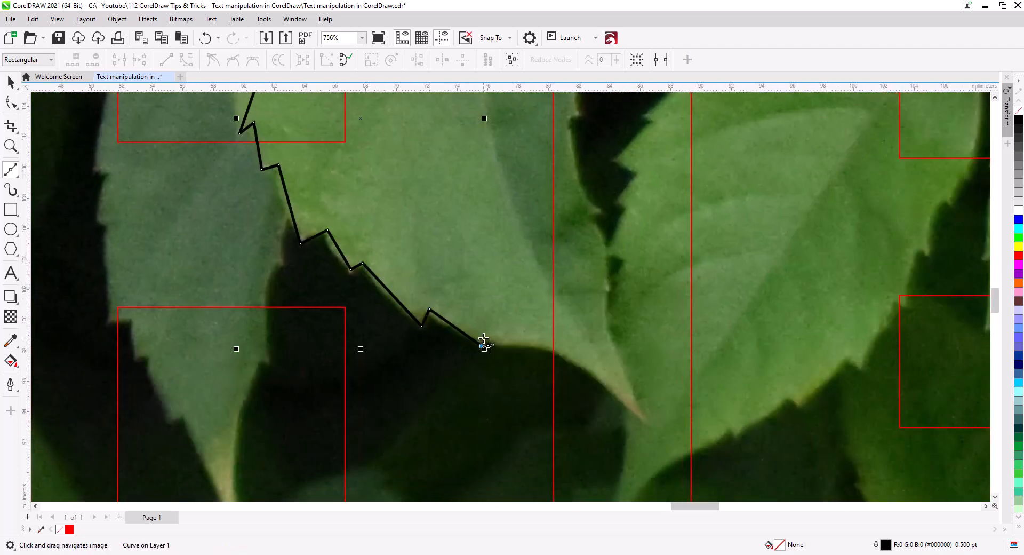
click(607, 388)
Convert the second line's segments to curves and bend those along the leaf's lower edge and tip to match its contour
key(F10)
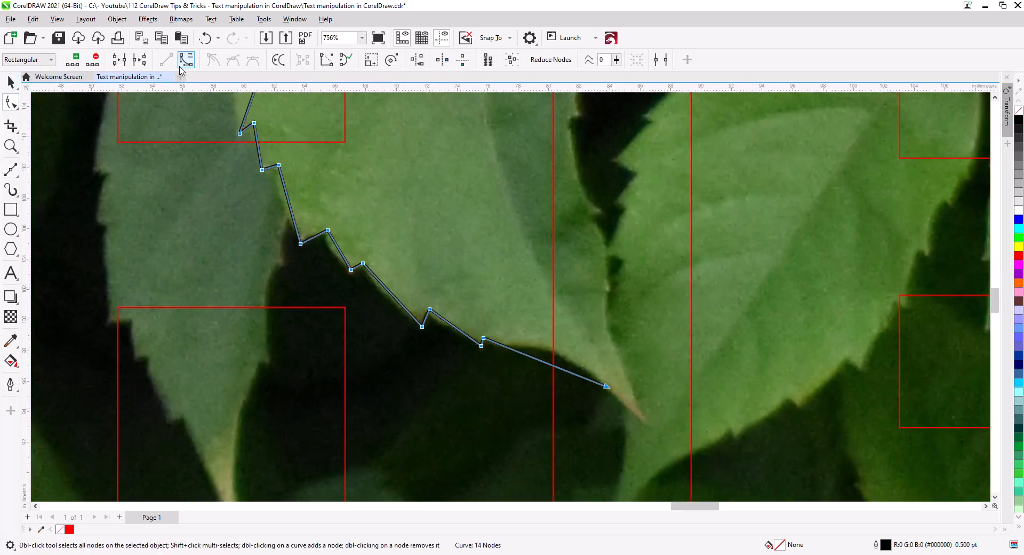
drag(560, 369, 553, 355)
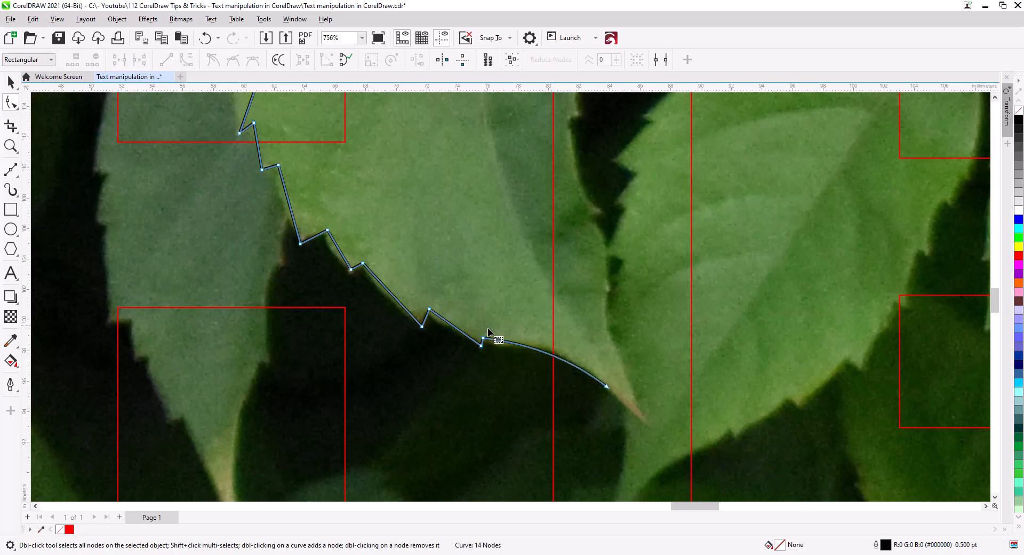
drag(492, 339, 502, 357)
drag(571, 360, 550, 328)
drag(426, 318, 424, 317)
drag(396, 298, 389, 300)
click(430, 310)
drag(446, 324, 463, 340)
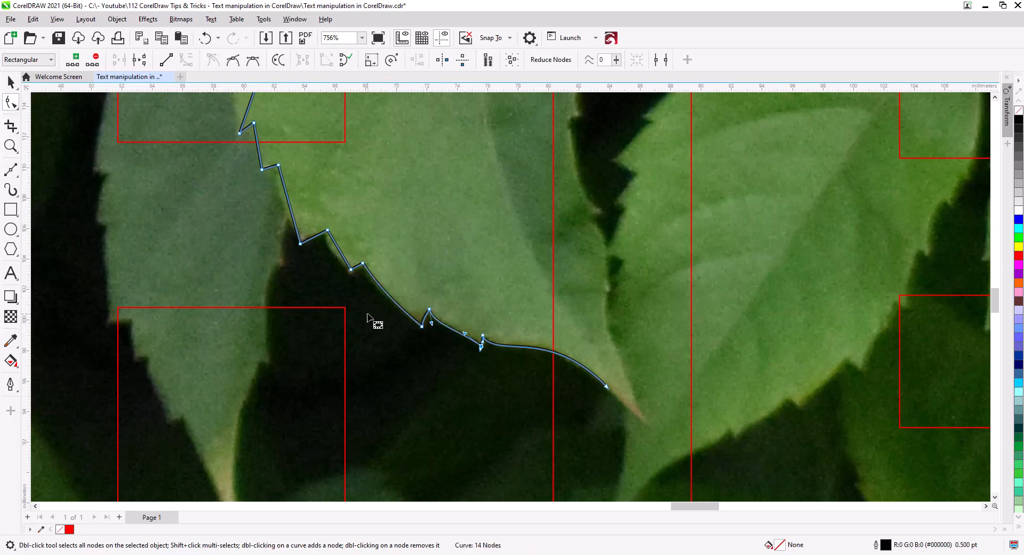
Bend the second line's segments around the upper notches to follow the leaf's left edge
drag(340, 255, 313, 234)
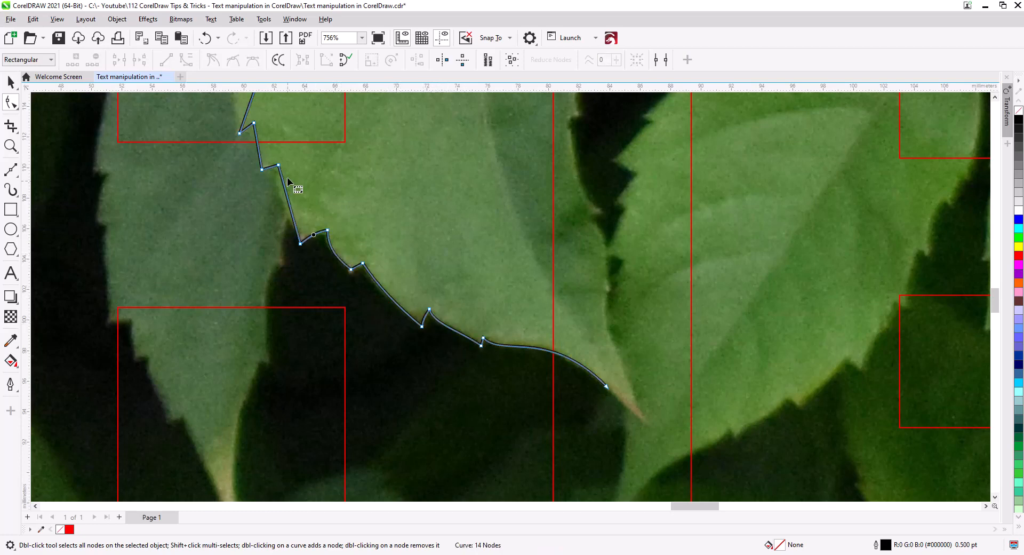
click(279, 166)
drag(286, 192, 344, 281)
drag(289, 229, 287, 228)
Trace a Bézier line down the notched left edge of the leaf crossing the E's middle and lower arms
scroll(403, 305, down, 5)
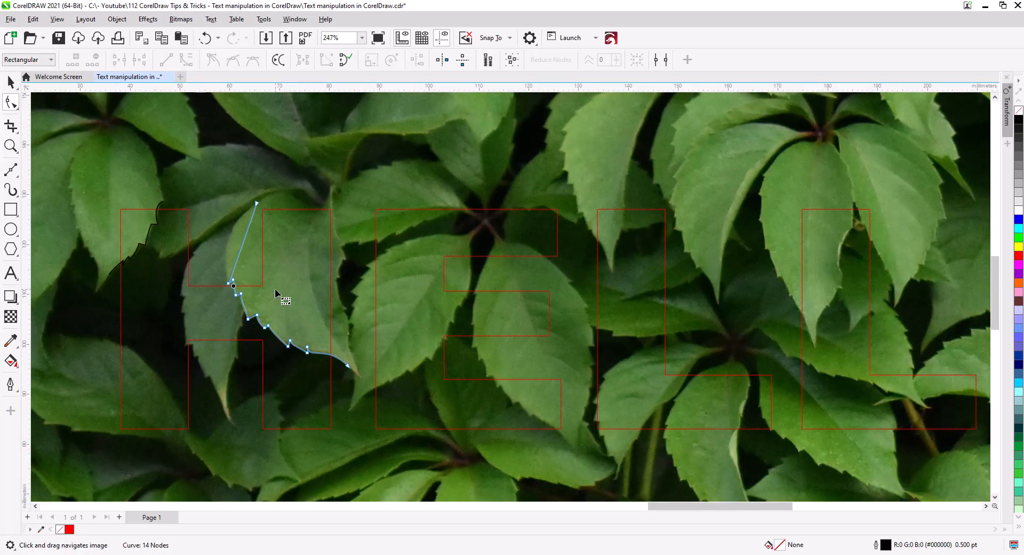
scroll(284, 297, up, 3)
click(11, 169)
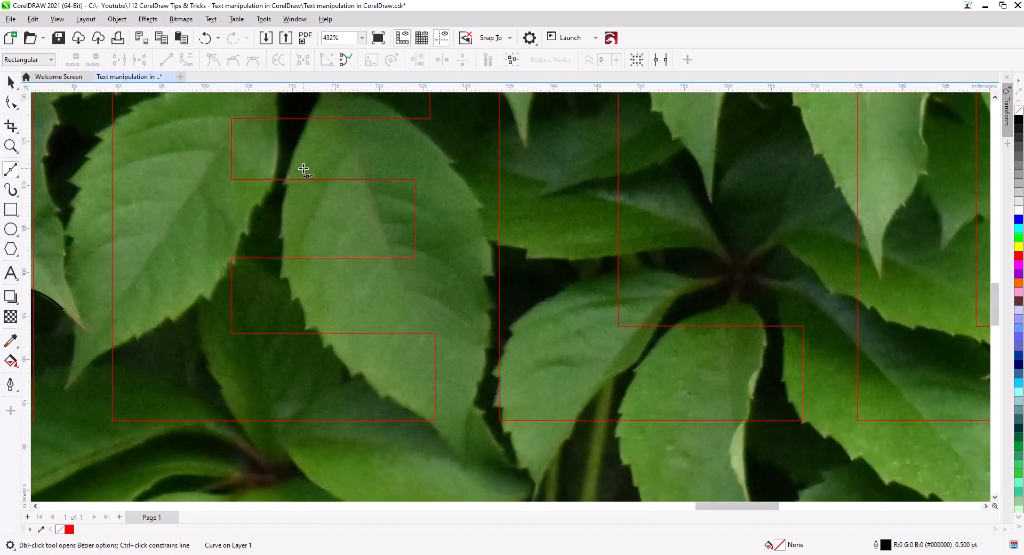
click(294, 158)
click(283, 184)
scroll(283, 235, up, 2)
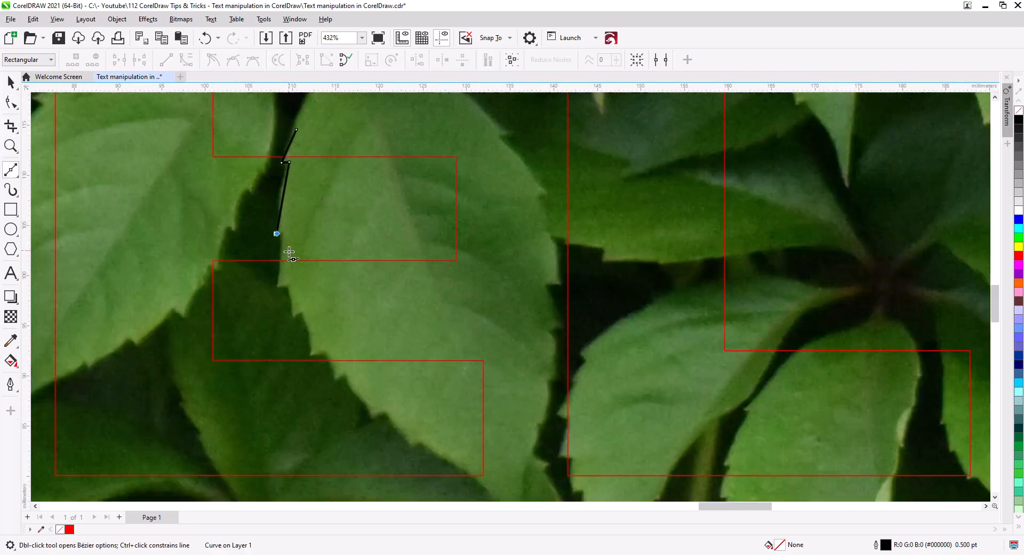
click(279, 237)
click(284, 238)
click(281, 277)
click(288, 277)
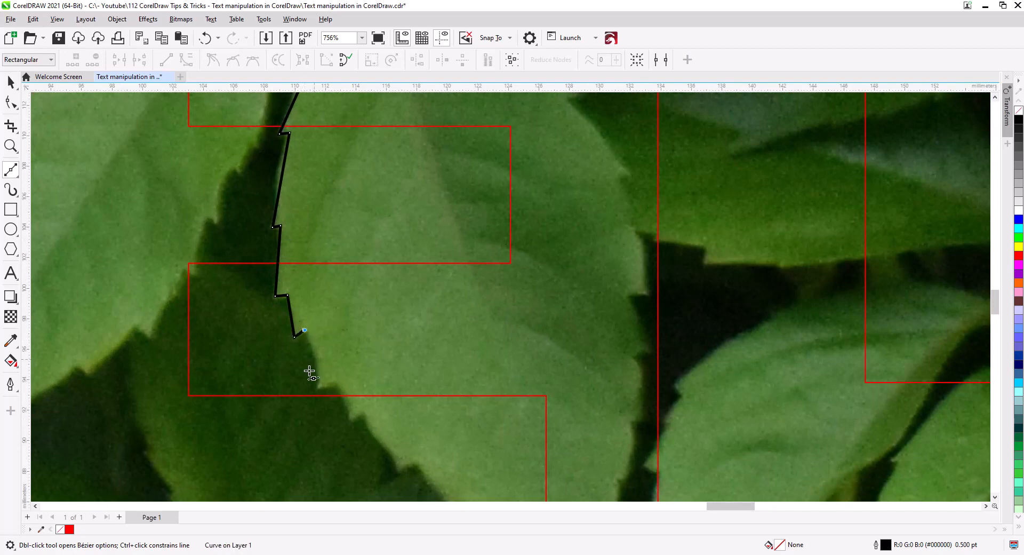
click(318, 386)
click(338, 380)
click(351, 420)
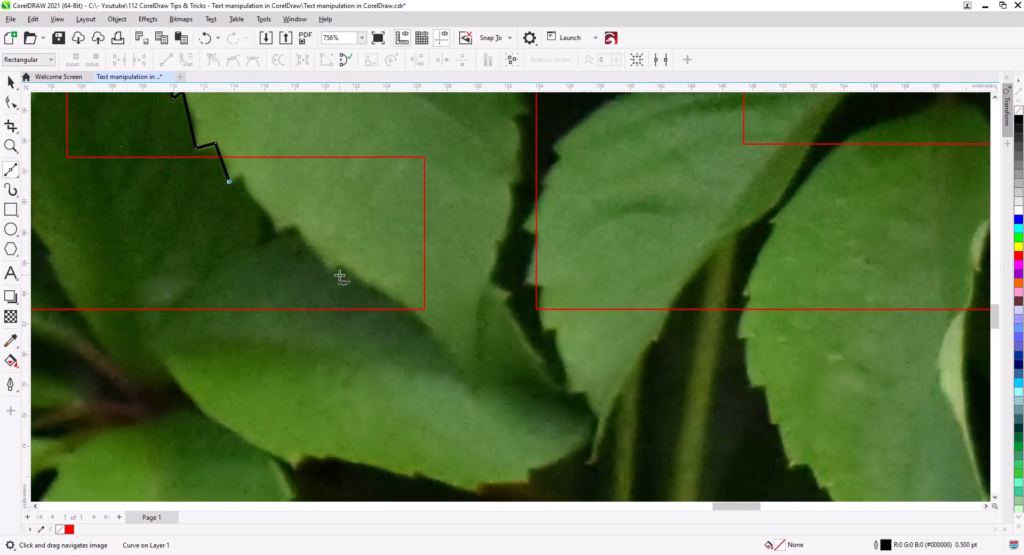
click(242, 171)
click(277, 231)
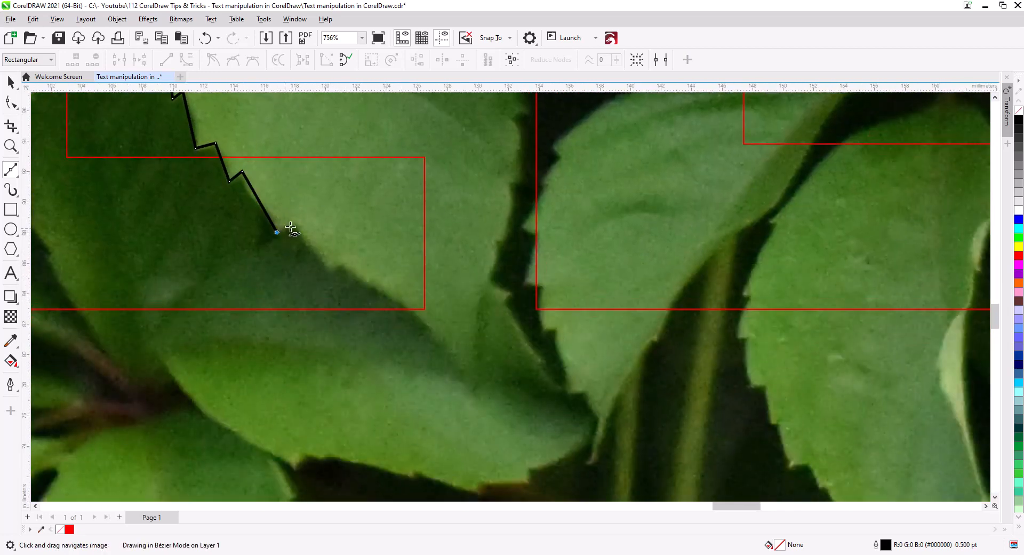
click(295, 222)
click(330, 269)
click(347, 261)
click(446, 350)
Convert the E leaf line's segments to curves and shape its final segment into an S-curve along the leaf tip
key(F10)
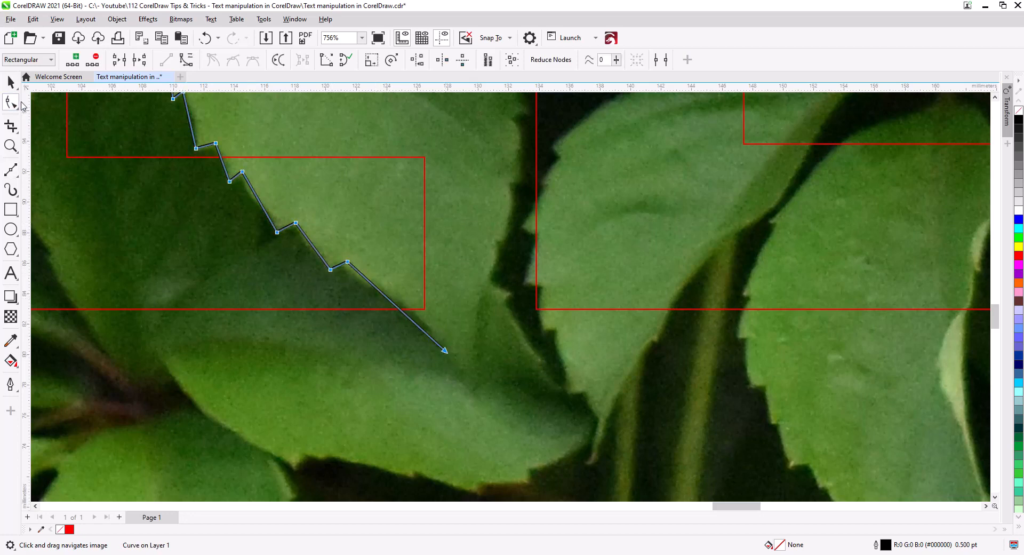
drag(380, 291, 362, 294)
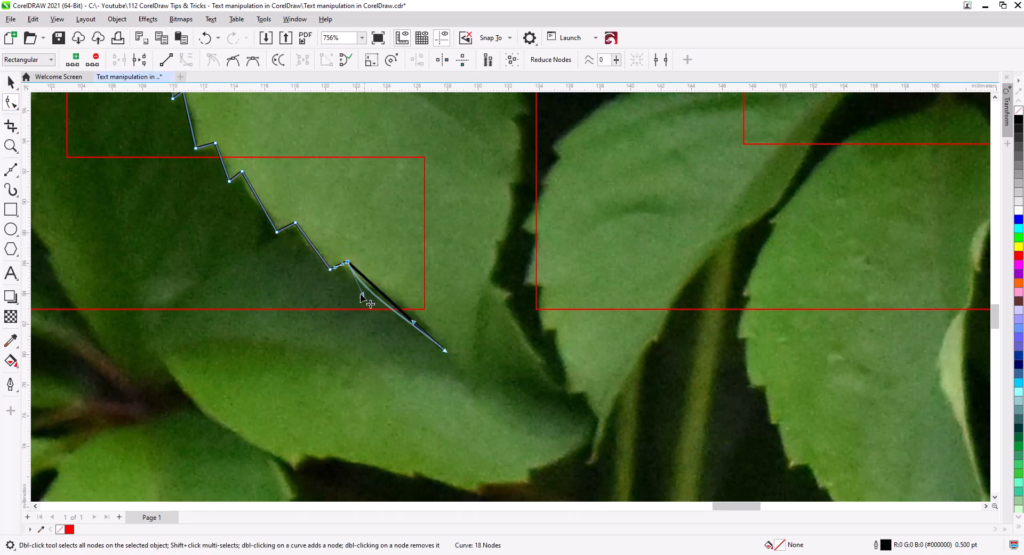
drag(413, 322, 417, 296)
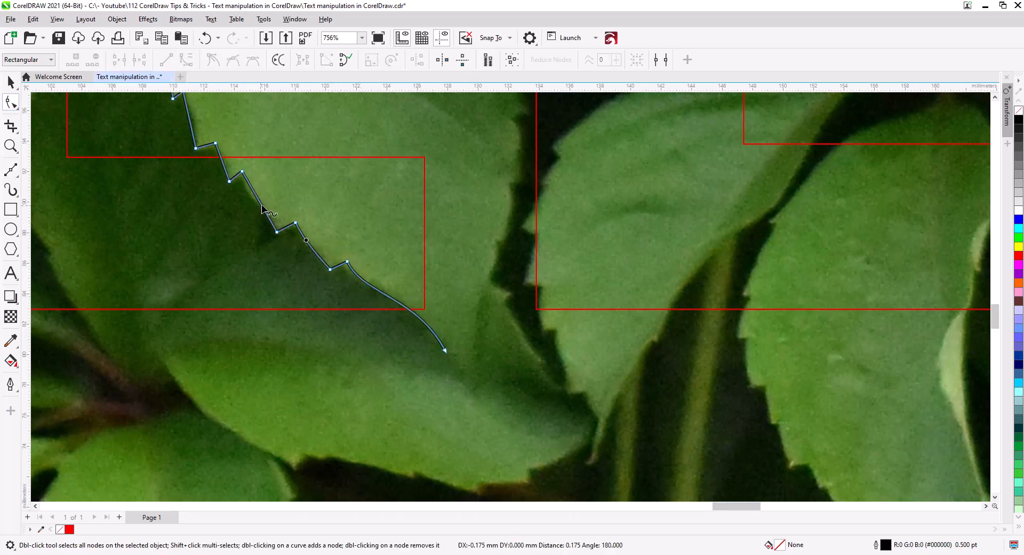
Bend the remaining segments of the E leaf line to follow the leaf's left edge
drag(267, 211, 253, 280)
drag(246, 247, 248, 246)
drag(274, 193, 305, 390)
drag(217, 207, 211, 244)
drag(210, 322, 213, 323)
scroll(233, 311, down, 4)
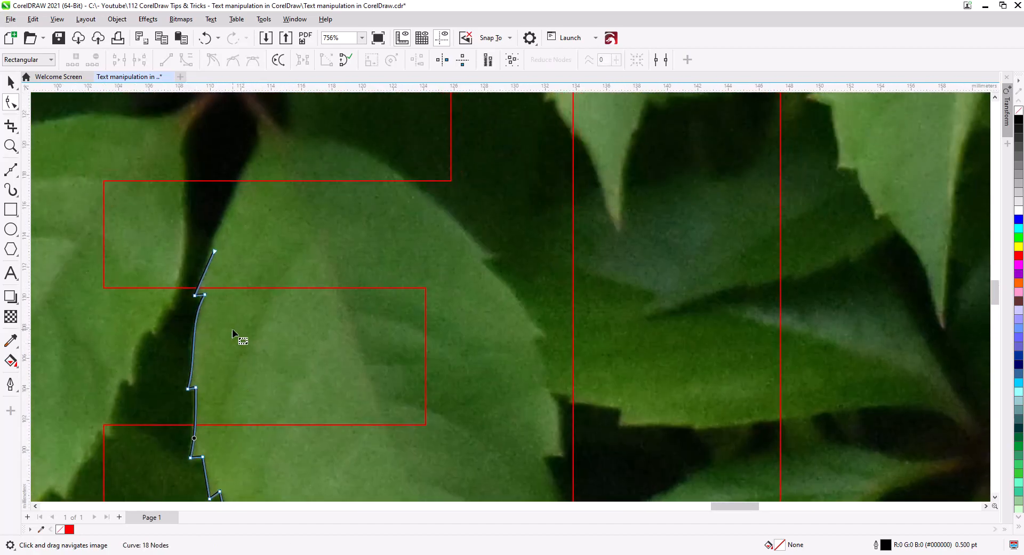
scroll(272, 349, down, 7)
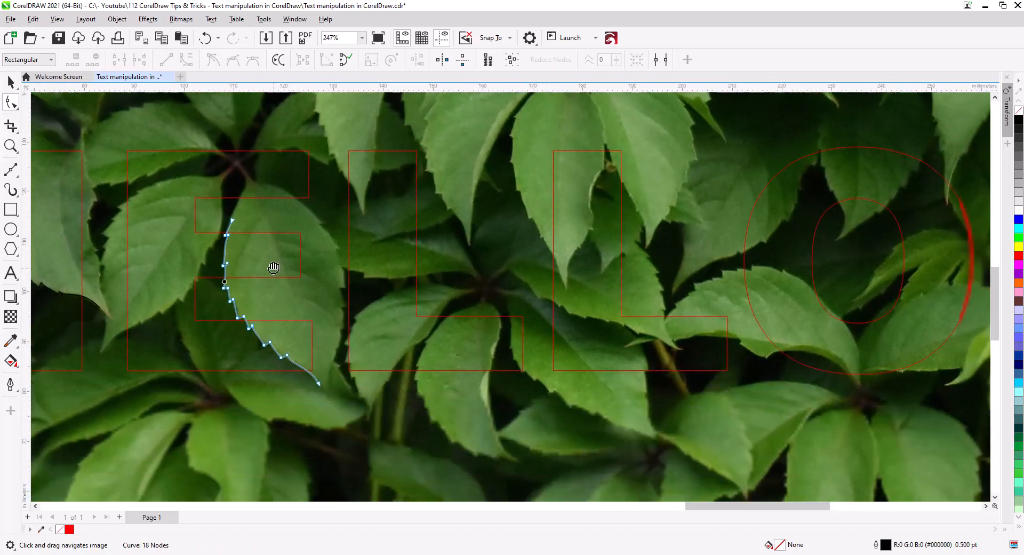
scroll(369, 334, up, 4)
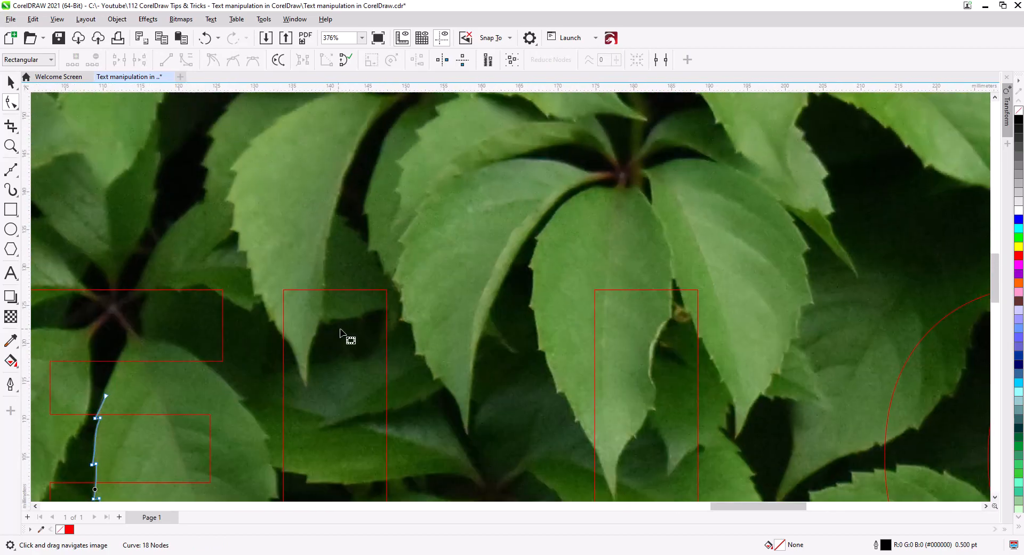
Trace a Bézier line down the upper right edge of the leaf overlapping the second L's stem, following its first notches
drag(574, 365, 461, 261)
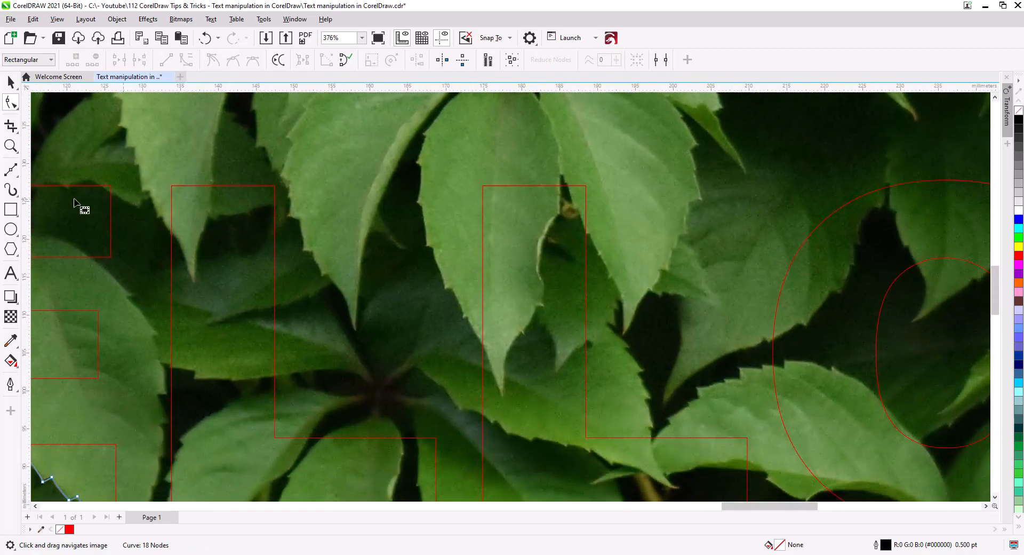
click(10, 170)
click(558, 214)
click(543, 235)
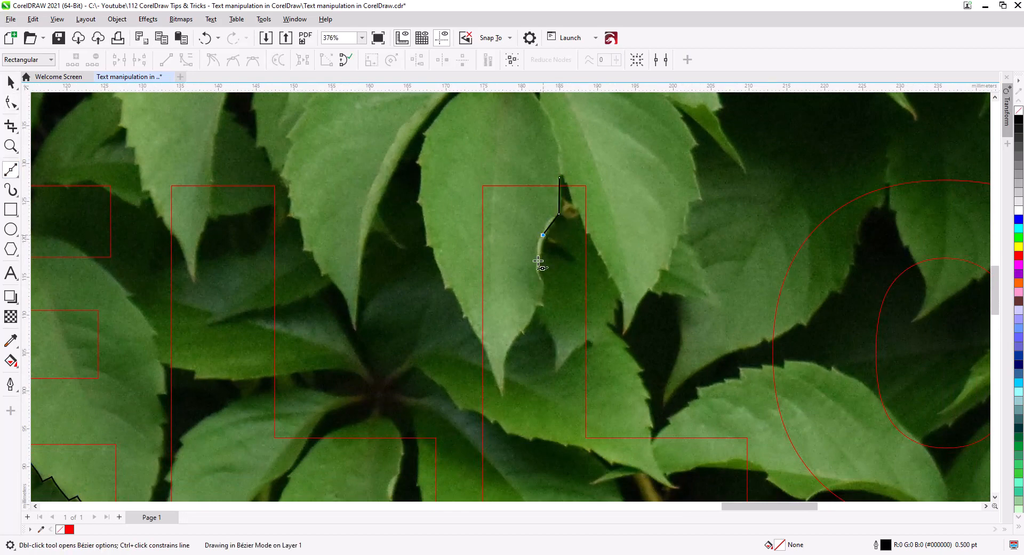
click(538, 264)
click(543, 295)
click(544, 307)
click(535, 306)
Continue the Bézier line past the lower notch, around the leaf's tip and up to its left edge outside the L
scroll(526, 335, up, 2)
click(519, 330)
click(522, 334)
click(501, 396)
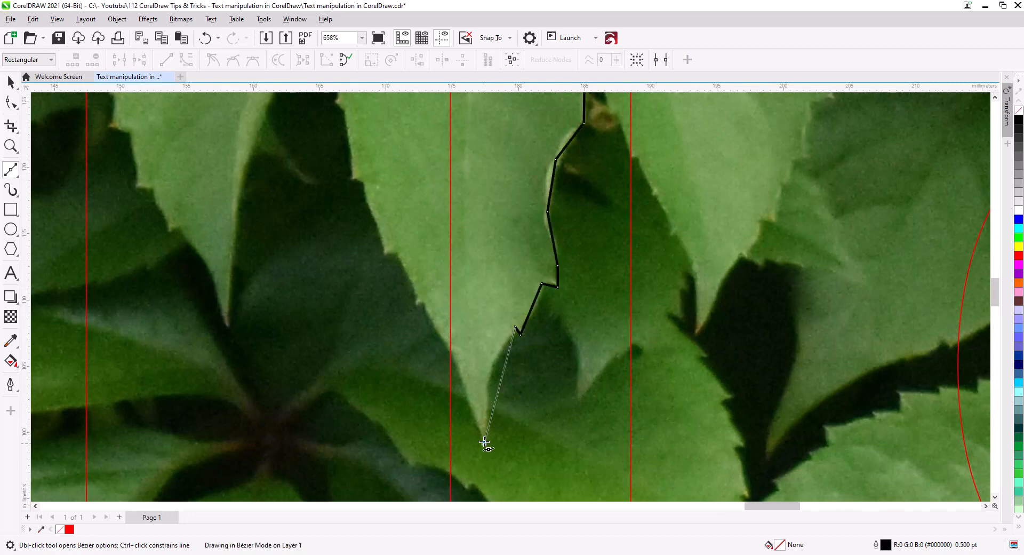
click(475, 333)
Convert the L leaf line's segments to curves and bend the two segments beside the tip to match the leaf
click(11, 103)
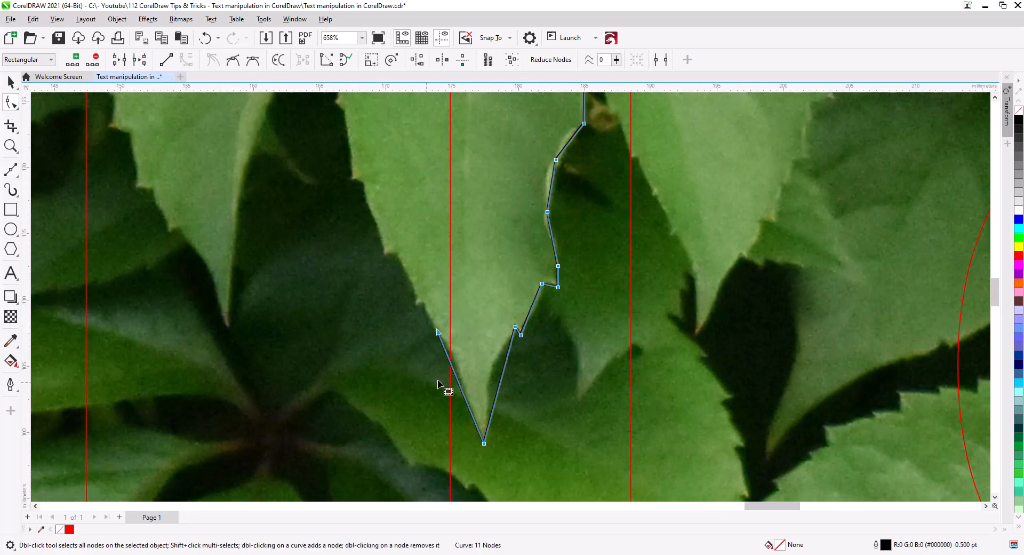
click(454, 363)
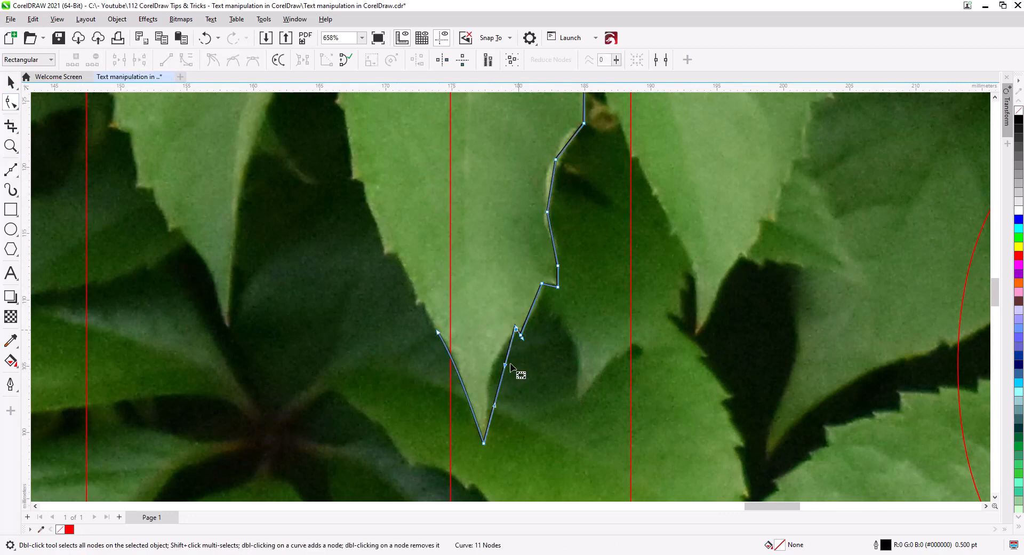
drag(511, 364, 478, 350)
scroll(508, 332, up, 2)
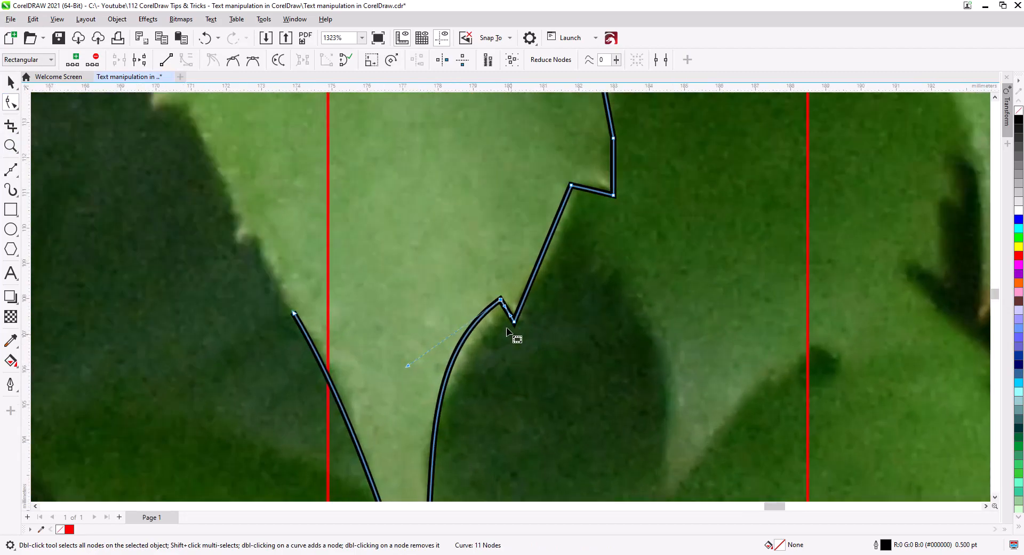
drag(500, 299, 503, 303)
Bend the remaining segments of the L leaf line between the lower notch and its upper end to follow the leaf's right edge
drag(552, 230, 560, 233)
drag(607, 236, 468, 377)
drag(457, 331, 471, 298)
drag(479, 180, 457, 262)
drag(443, 313, 457, 313)
drag(437, 267, 436, 268)
drag(461, 229, 425, 382)
drag(400, 305, 394, 306)
drag(509, 176, 445, 443)
drag(425, 331, 445, 354)
Extend the L leaf line from its upper end down the left edge of the neighbouring leaf, past the L's stem
scroll(472, 346, down, 5)
scroll(465, 459, up, 2)
scroll(459, 368, down, 5)
drag(475, 416, 415, 310)
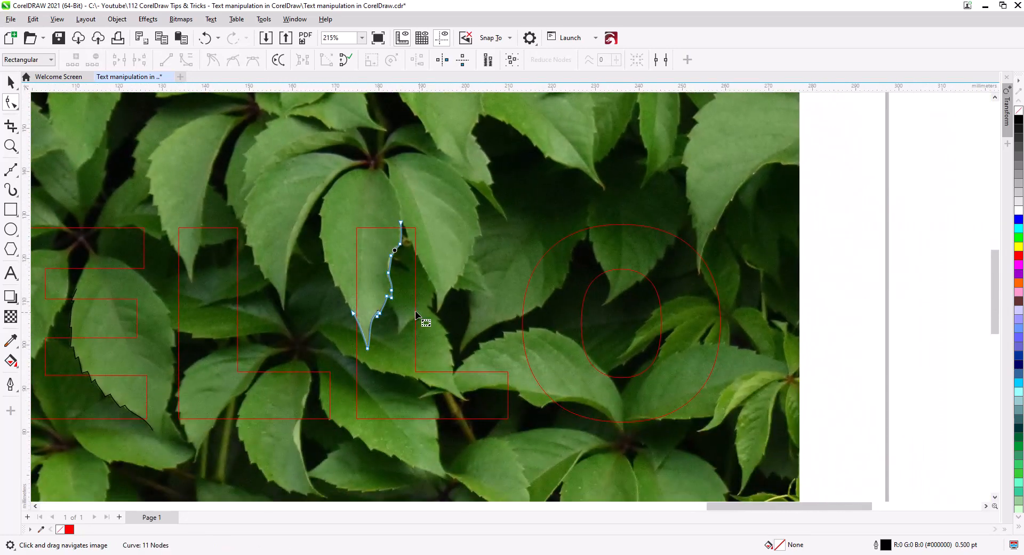
scroll(419, 252, up, 5)
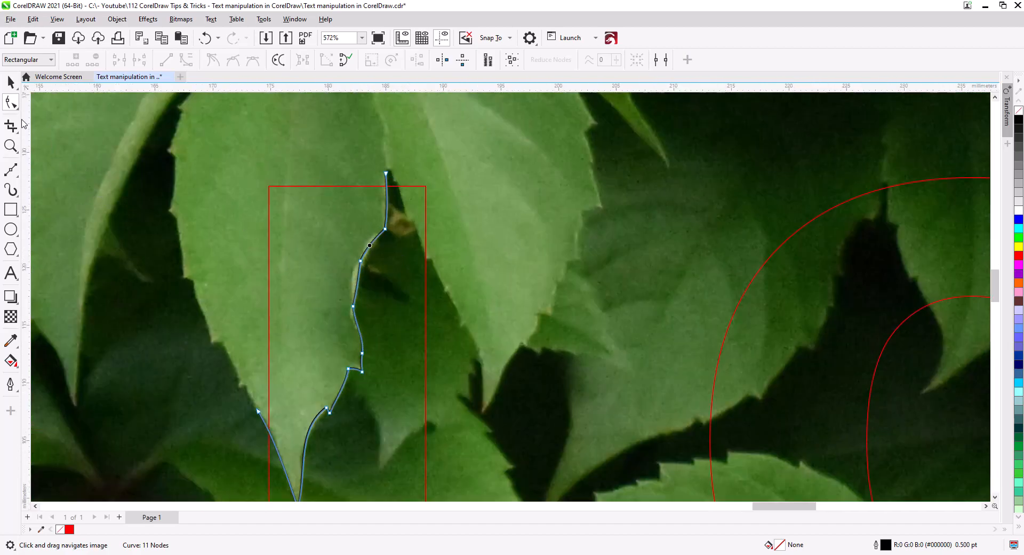
click(11, 169)
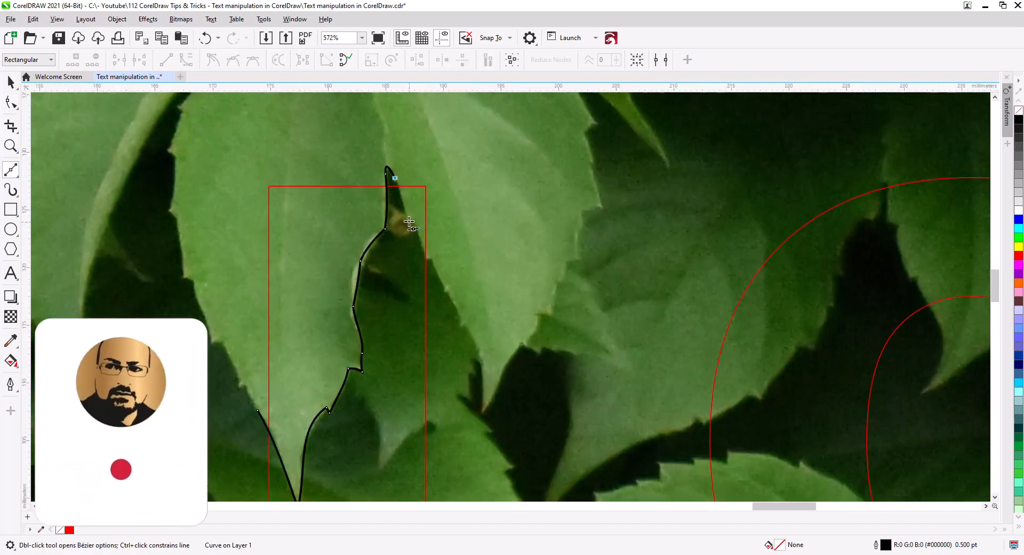
click(411, 217)
click(425, 259)
click(451, 288)
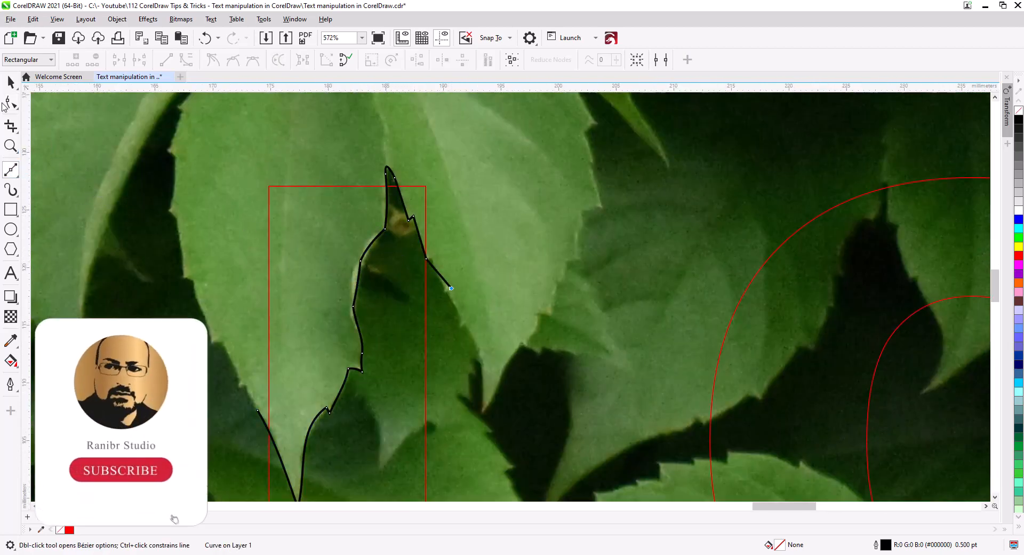
Bend the added segments to follow the neighbouring leaf's left edge
click(6, 104)
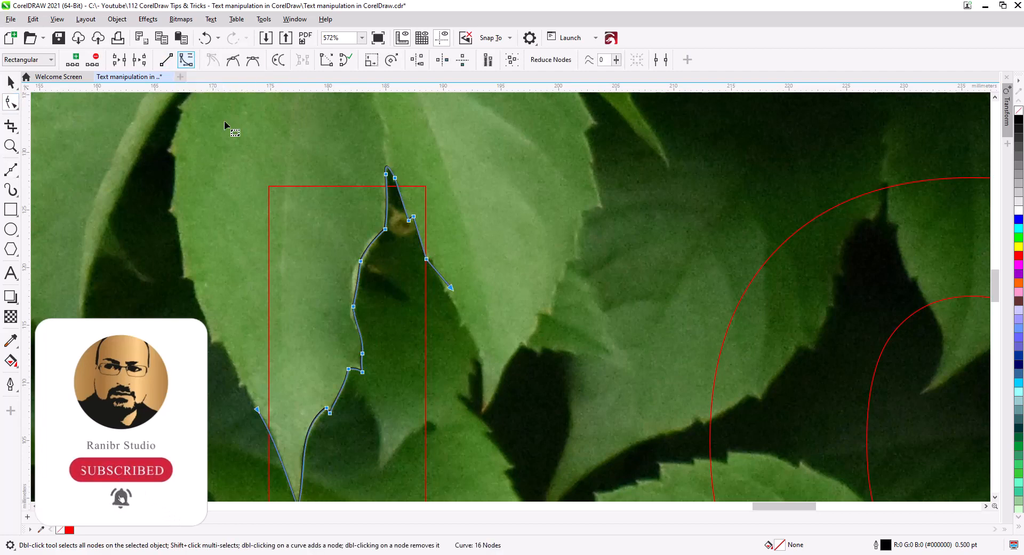
scroll(364, 210, up, 1)
drag(508, 330, 511, 323)
drag(475, 263, 477, 262)
drag(439, 188, 442, 188)
Trace a V-shaped Bézier line around the narrow leaf tip crossing the O's upper right outer edge
scroll(434, 285, down, 3)
drag(492, 362, 201, 293)
scroll(384, 322, down, 3)
drag(461, 301, 456, 311)
scroll(556, 309, up, 5)
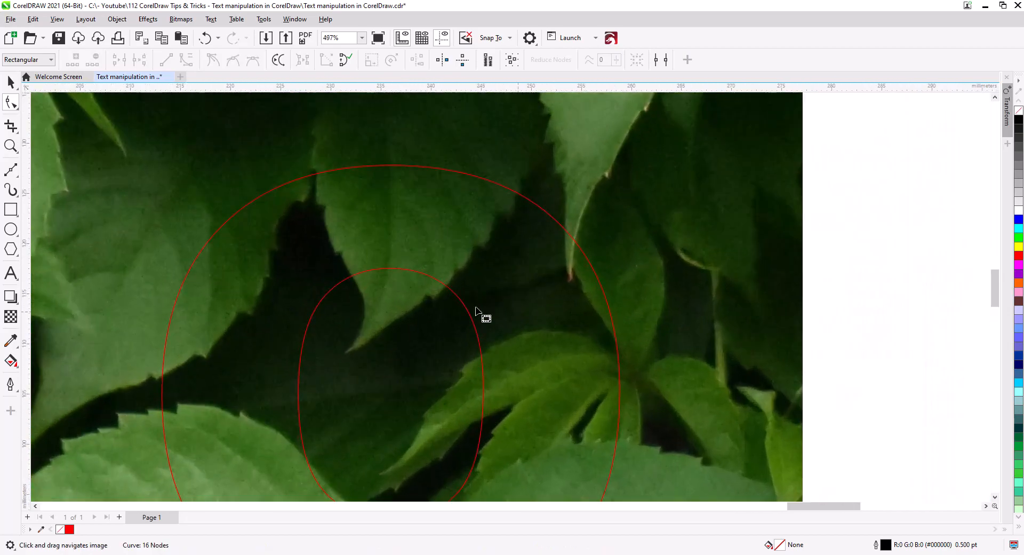
click(11, 170)
click(568, 220)
double_click(570, 281)
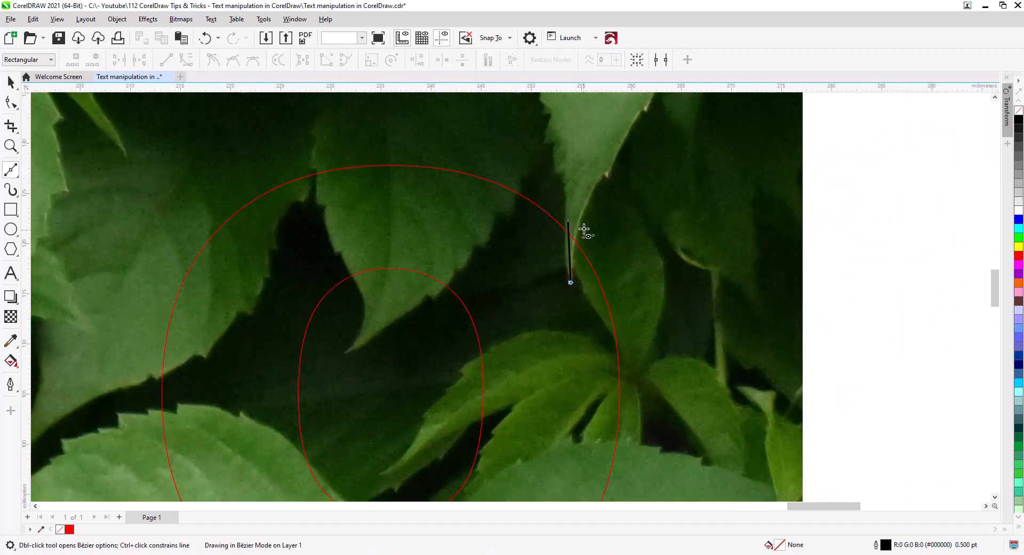
click(583, 224)
Convert the V-shaped line's segments to curves and bend both sides to follow the O's leaf tip
click(11, 102)
scroll(583, 251, up, 3)
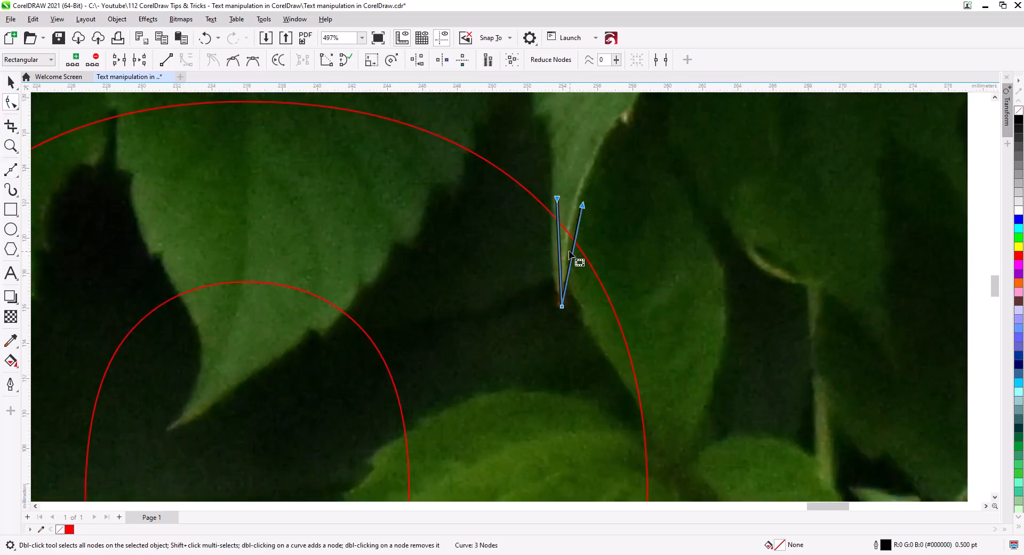
mouse_move(559, 245)
mouse_down()
mouse_move(571, 248)
mouse_move(571, 235)
mouse_up()
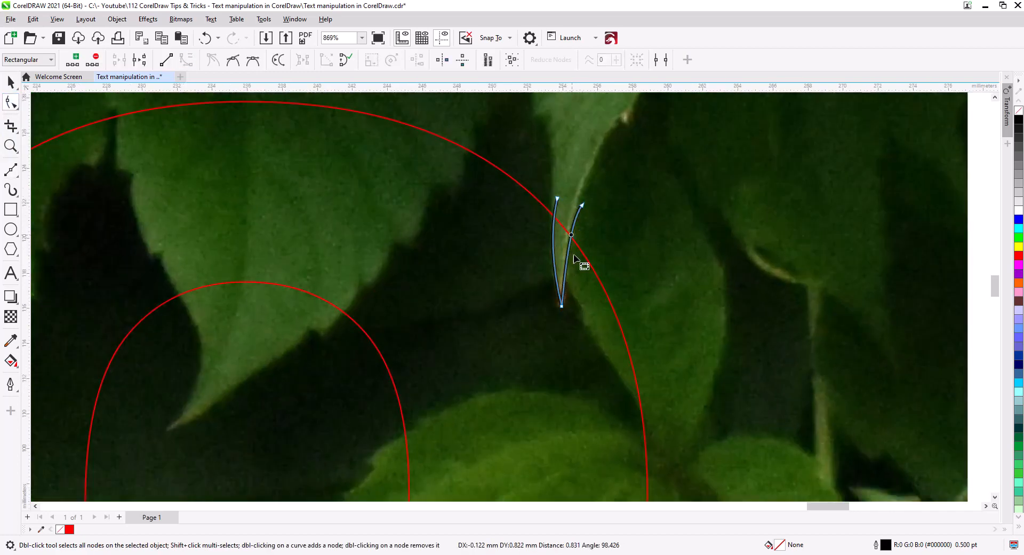
Use Smart Fill to create blue shapes from the leaf tip inside the O and the leaf areas inside the second L
click(11, 361)
click(52, 376)
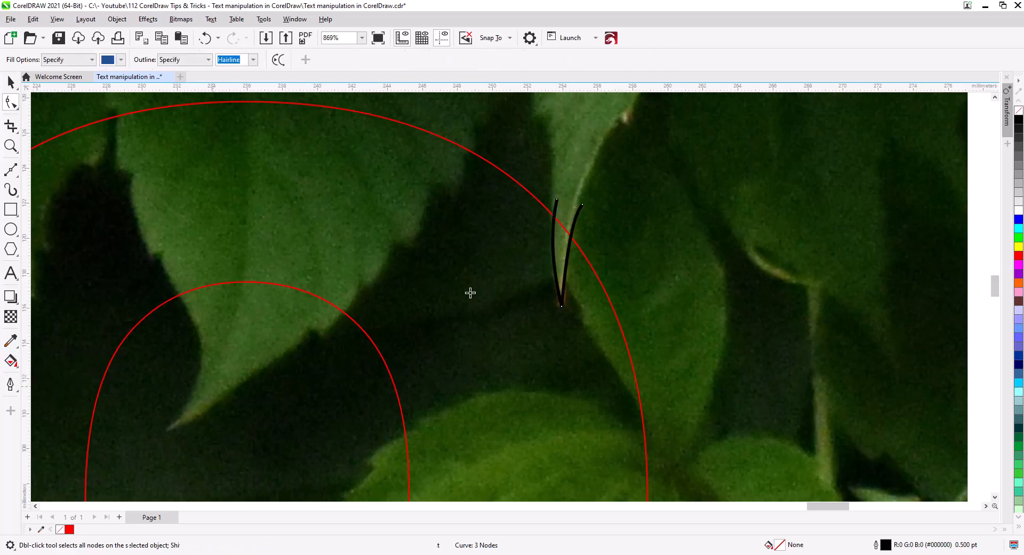
click(569, 255)
scroll(349, 309, down, 2)
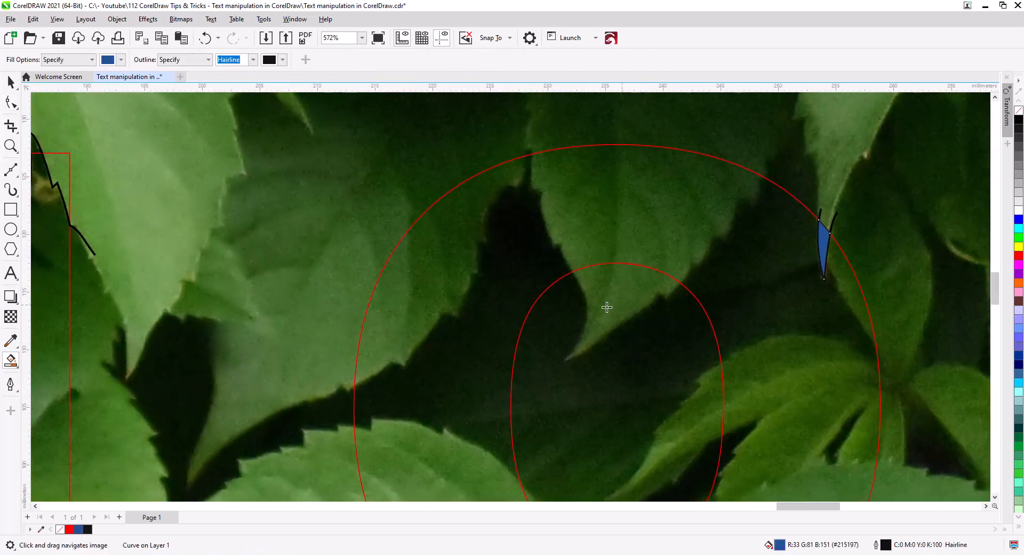
scroll(491, 318, down, 3)
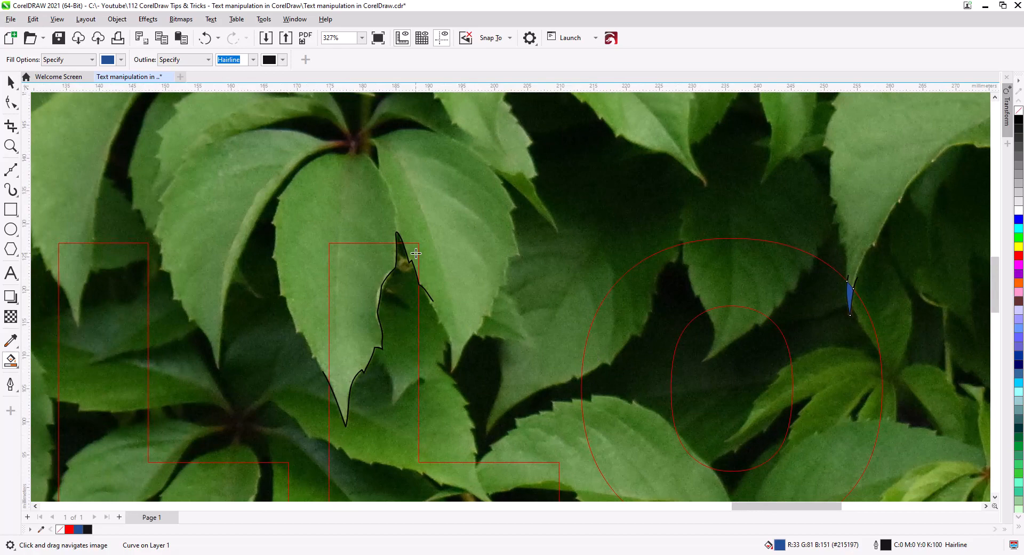
click(367, 276)
Smart-fill the leaf area in the H's right stem and the leaf areas in the E's middle and lower arms
scroll(469, 275, down, 3)
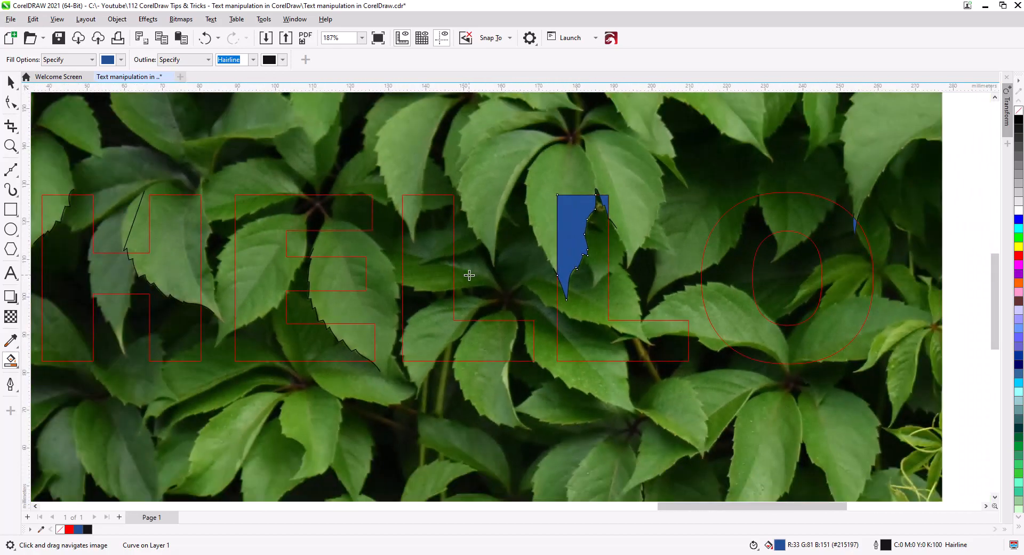
drag(465, 288, 555, 281)
drag(439, 244, 507, 276)
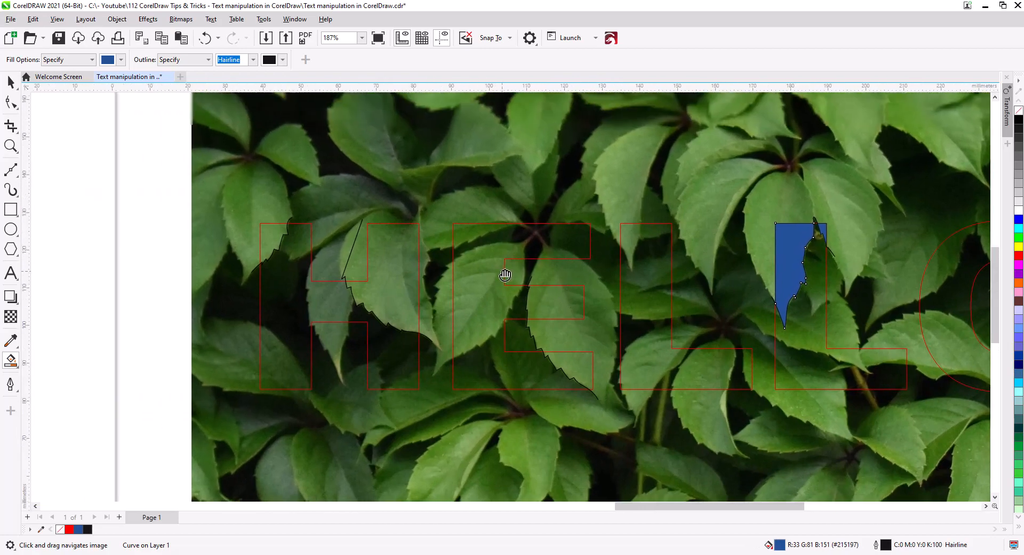
click(384, 297)
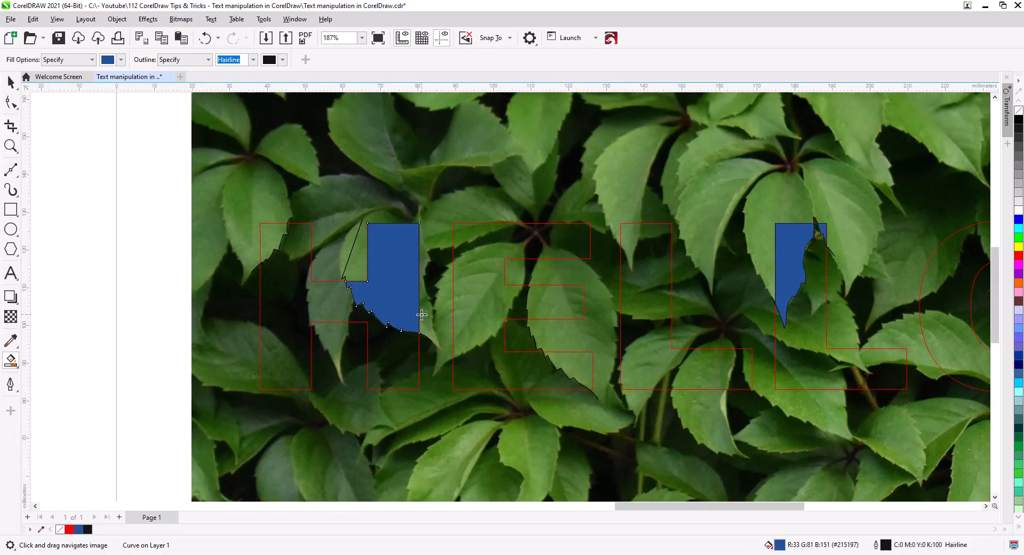
click(558, 314)
click(578, 368)
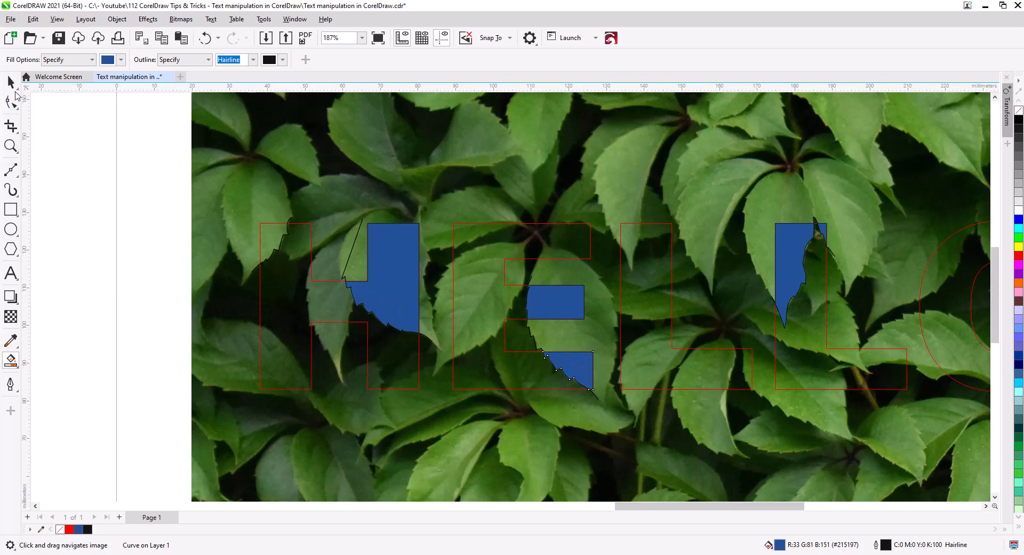
Select all six blue leaf shapes across the H, E, second L and O, and combine them into one curve
key(space)
click(401, 270)
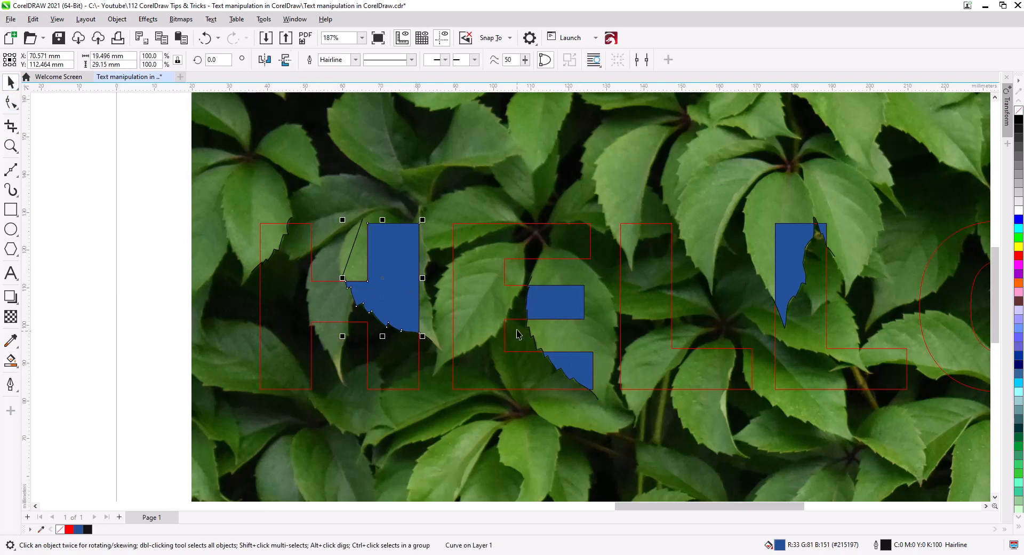
shift+click(556, 307)
shift+click(584, 372)
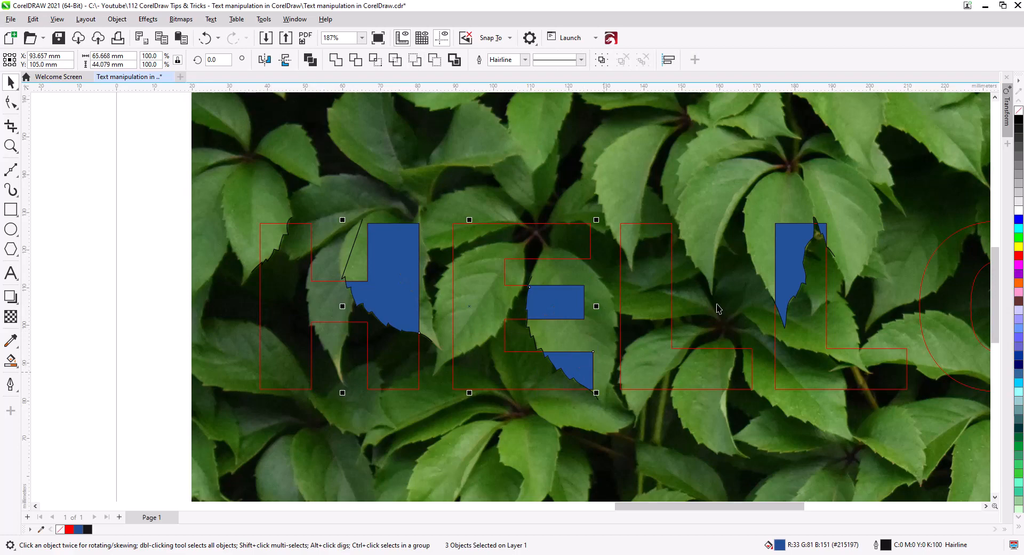
shift+click(798, 263)
shift+click(825, 230)
drag(892, 314, 357, 324)
scroll(543, 276, up, 3)
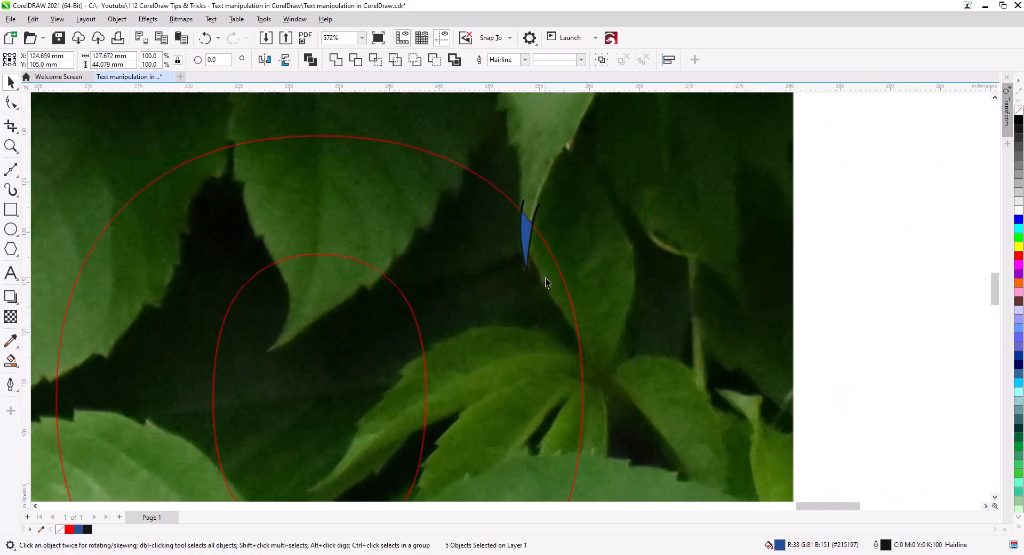
scroll(539, 293, down, 2)
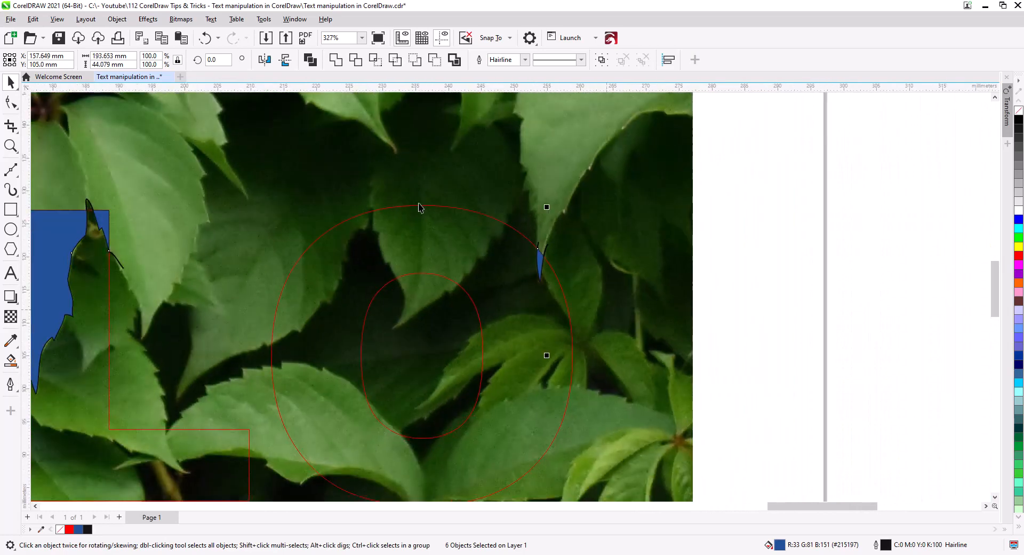
key(ctrl+l)
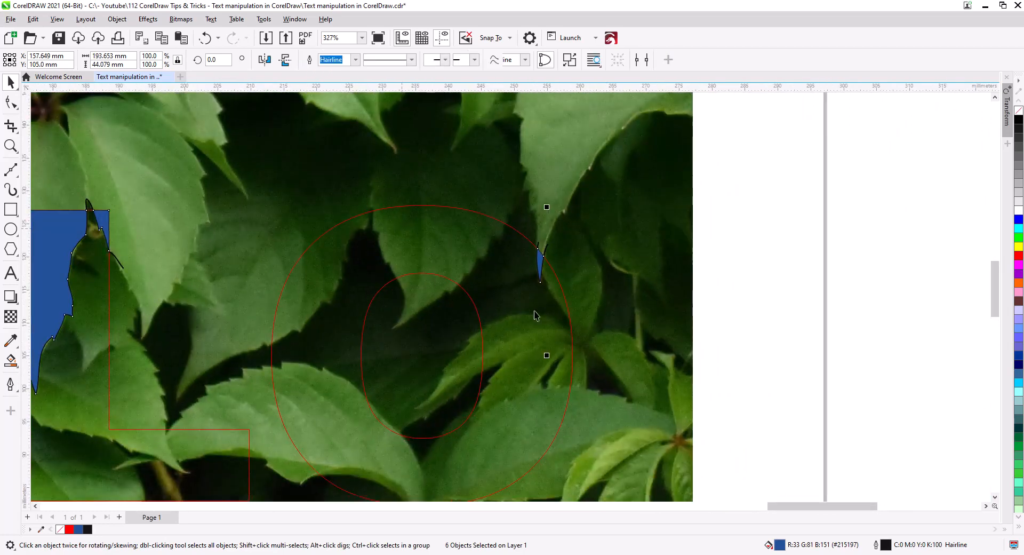
Select the leaf photo and paste a duplicate of it over the artwork
scroll(600, 315, down, 3)
drag(609, 369, 705, 314)
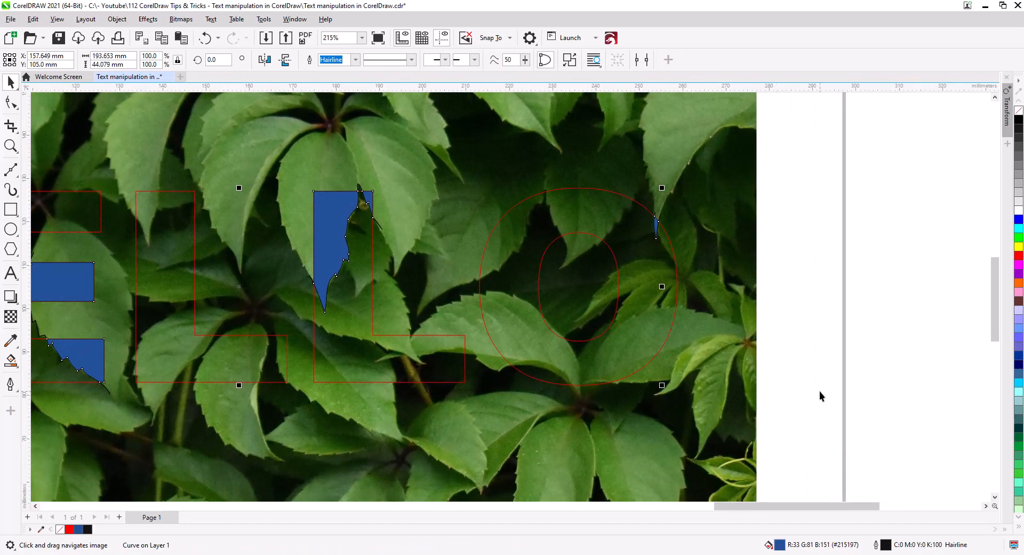
drag(825, 403, 887, 385)
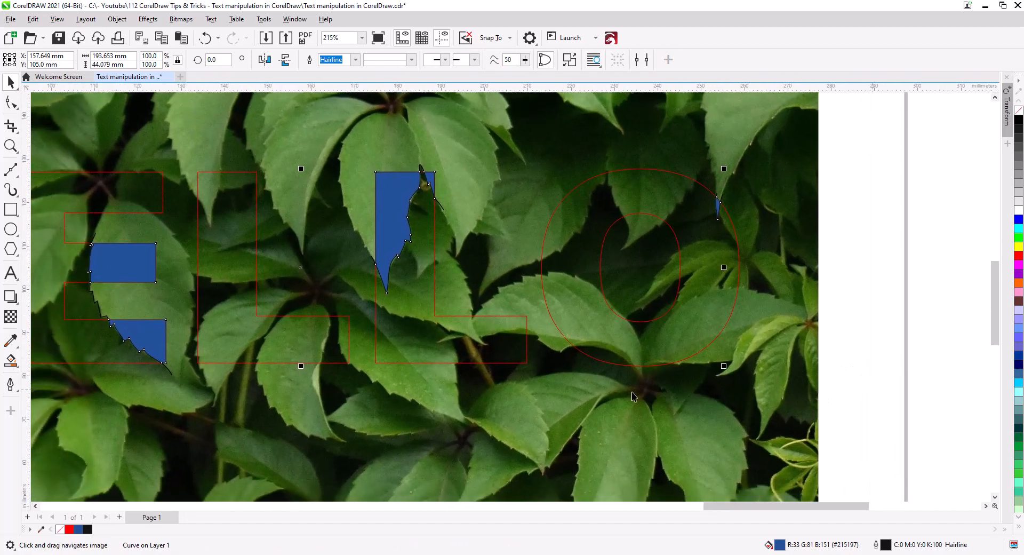
drag(537, 385, 617, 390)
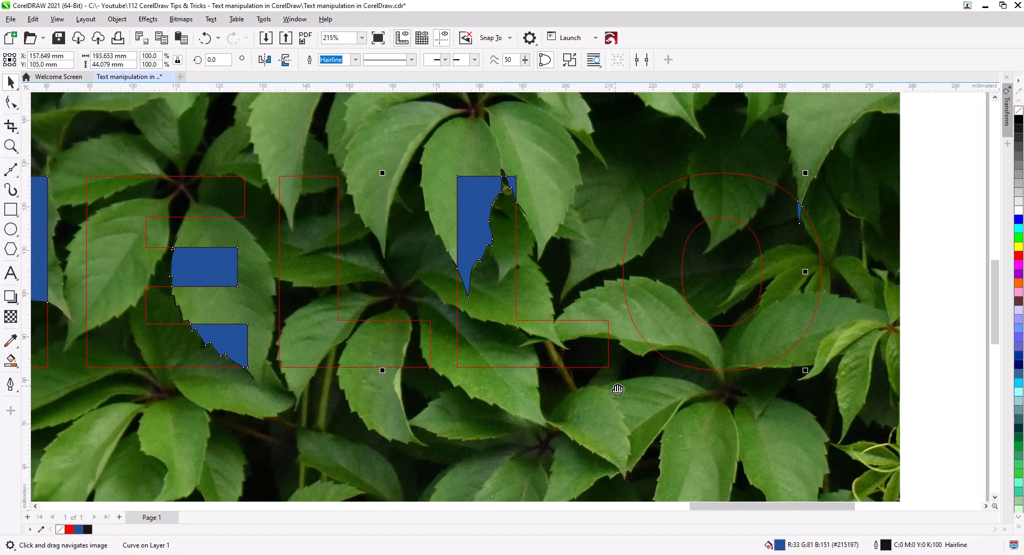
click(939, 337)
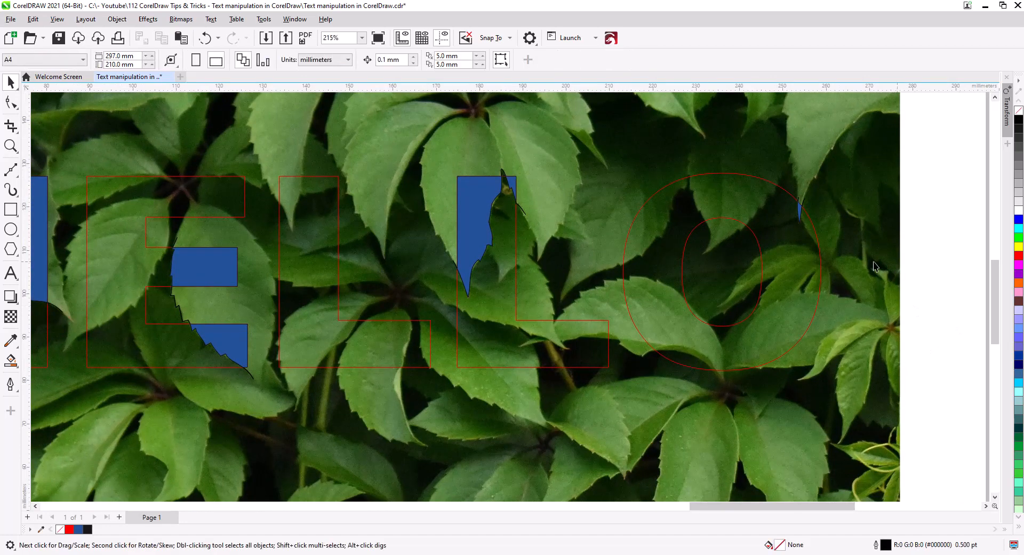
click(627, 246)
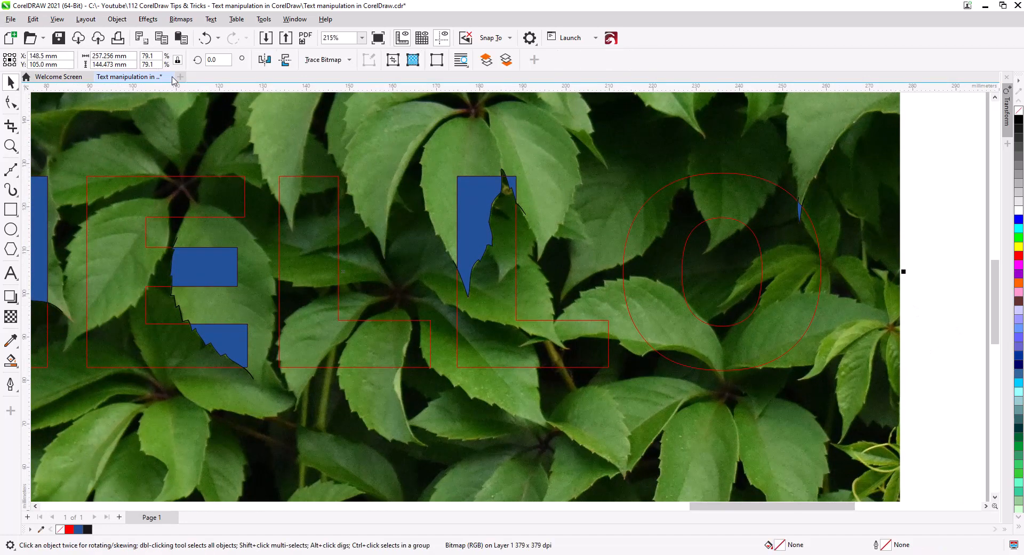
click(181, 42)
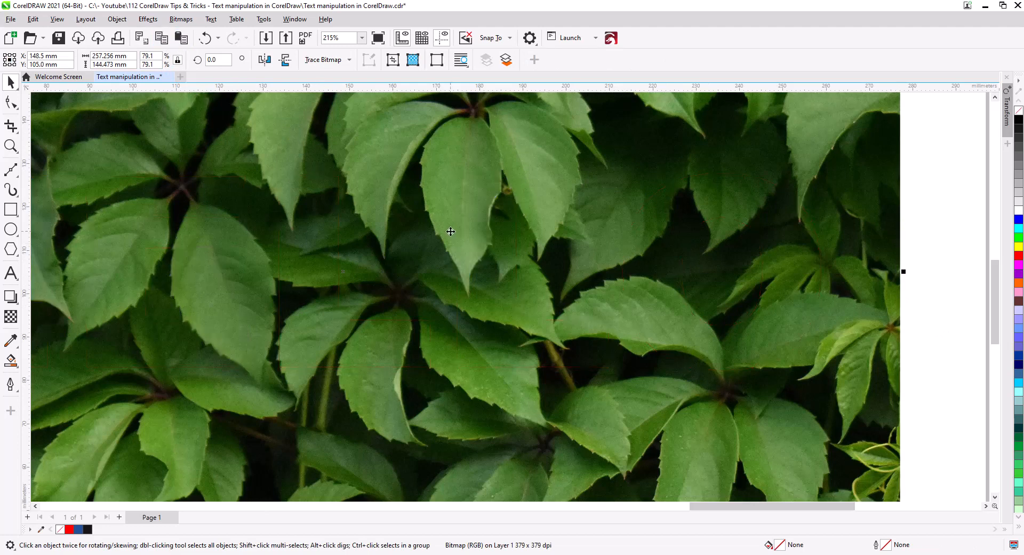
Send the duplicate leaf photo to the back of the page
right_click(636, 183)
mouse_move(663, 184)
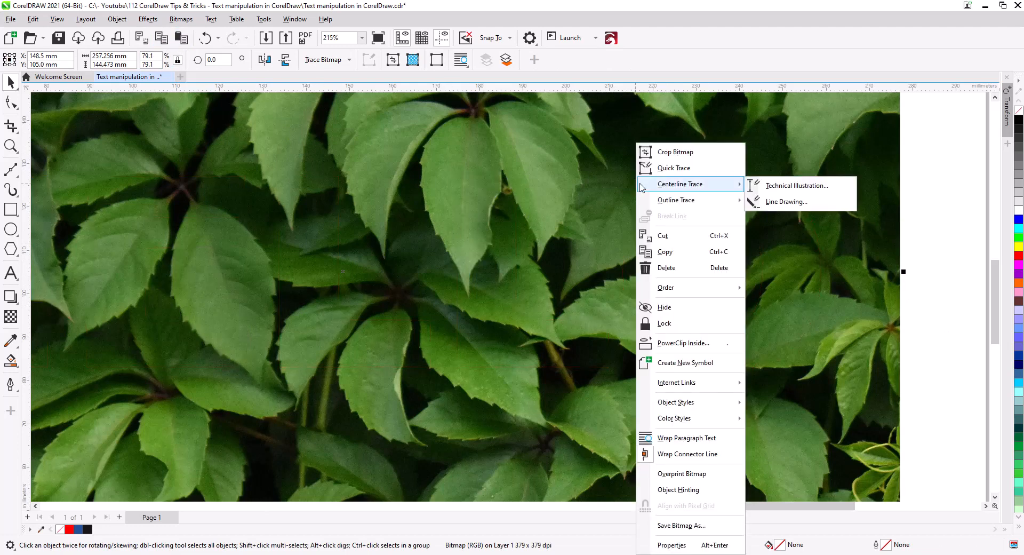
mouse_move(708, 288)
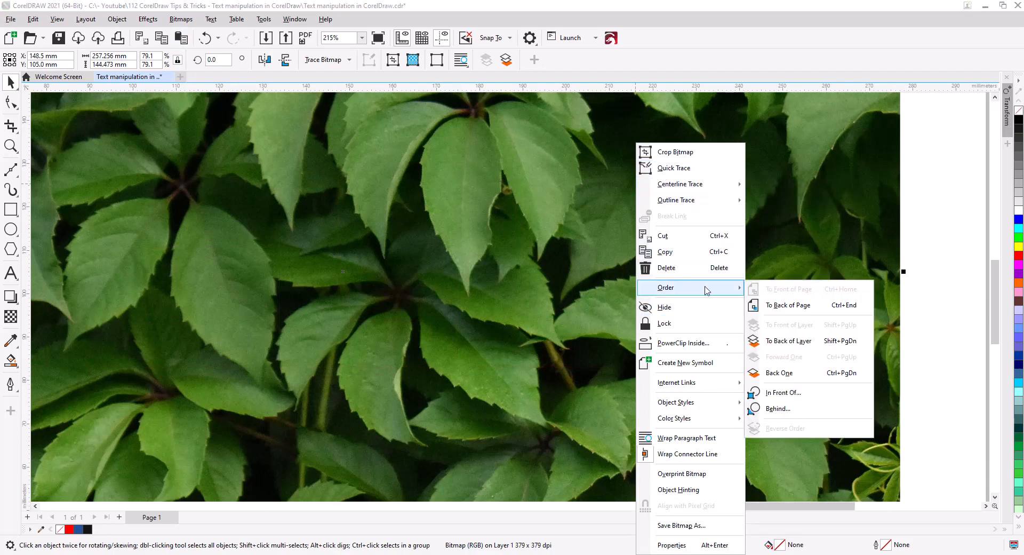
click(785, 308)
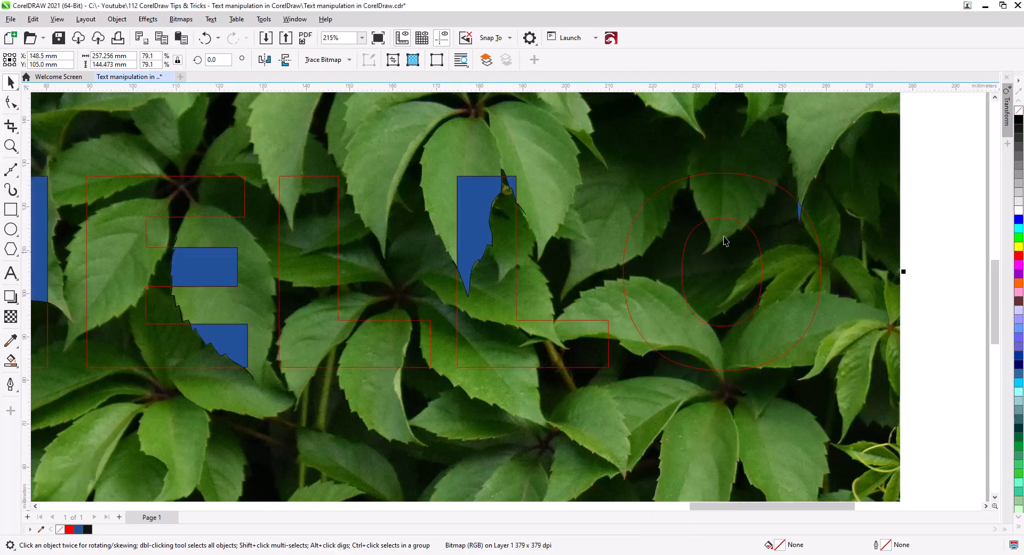
PowerClip the leaf photo inside the combined blue leaf curve
right_click(832, 169)
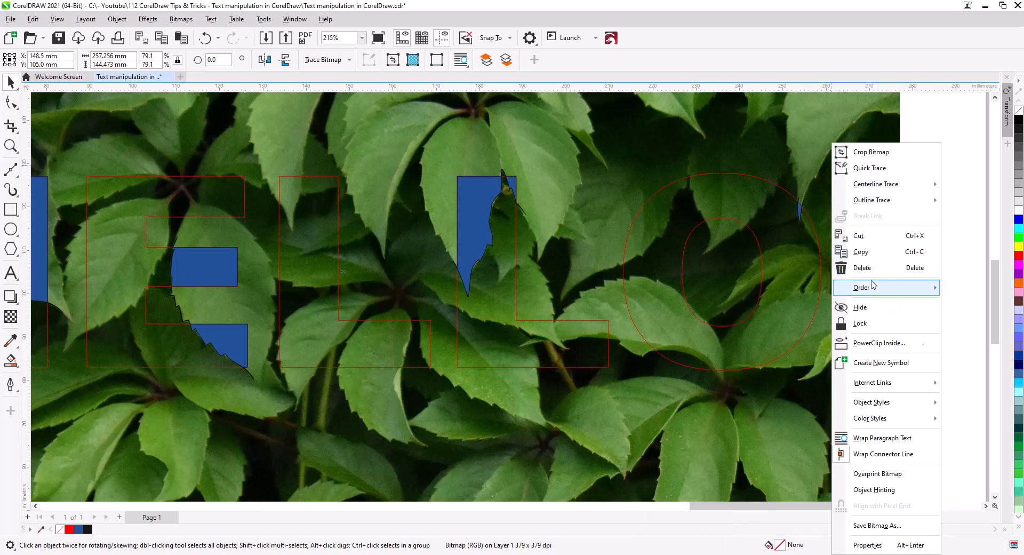
click(606, 300)
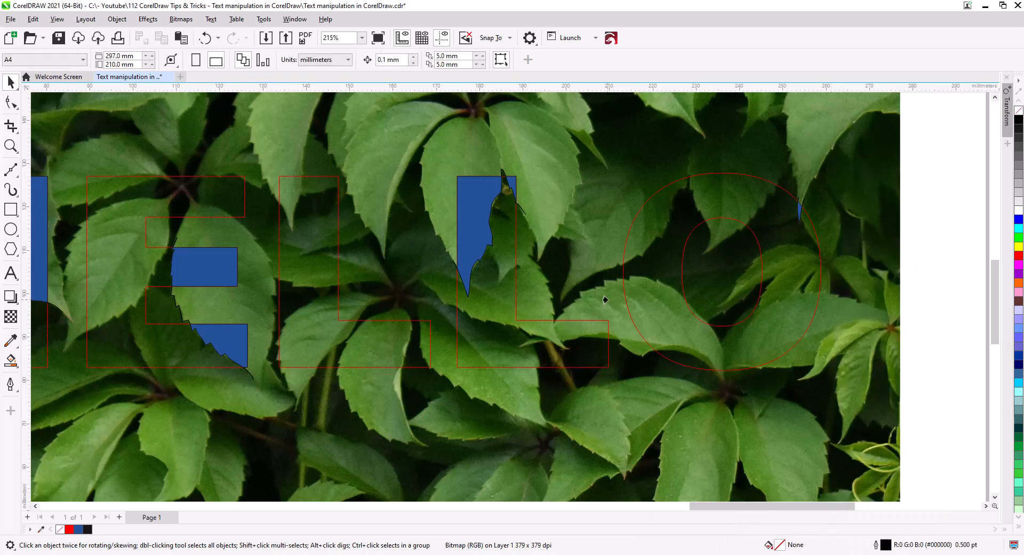
click(475, 230)
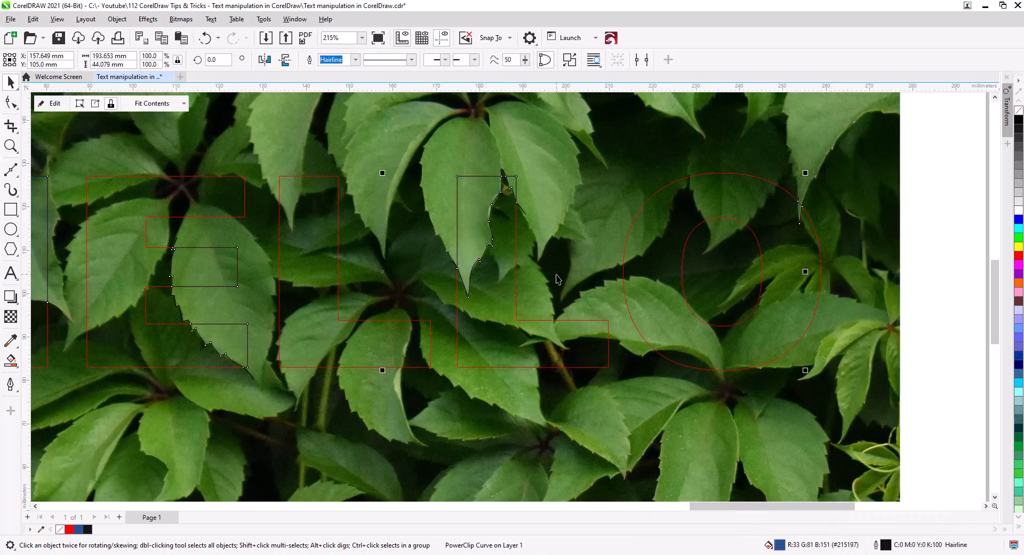
Fill the HELLO text outline with white and remove its red outline
click(522, 271)
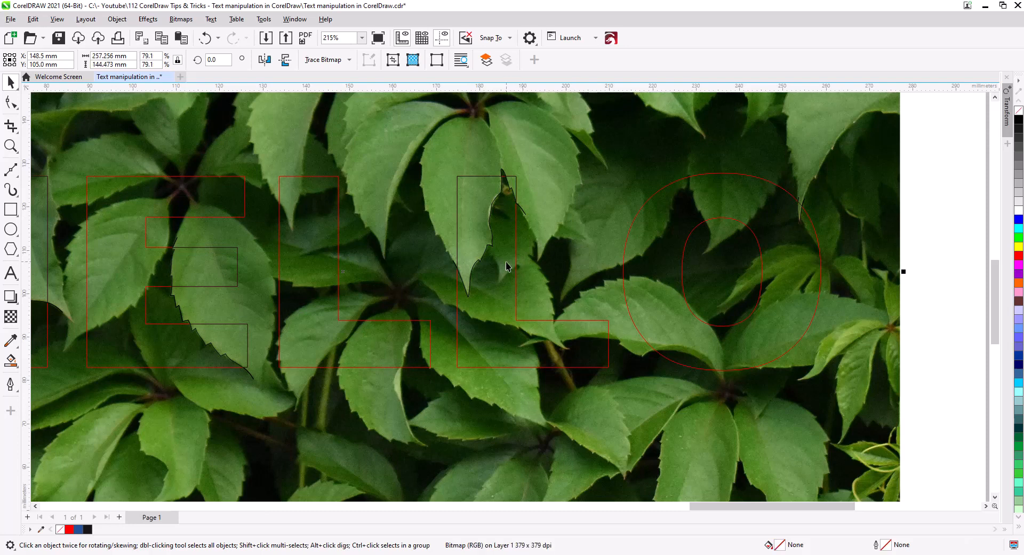
click(518, 287)
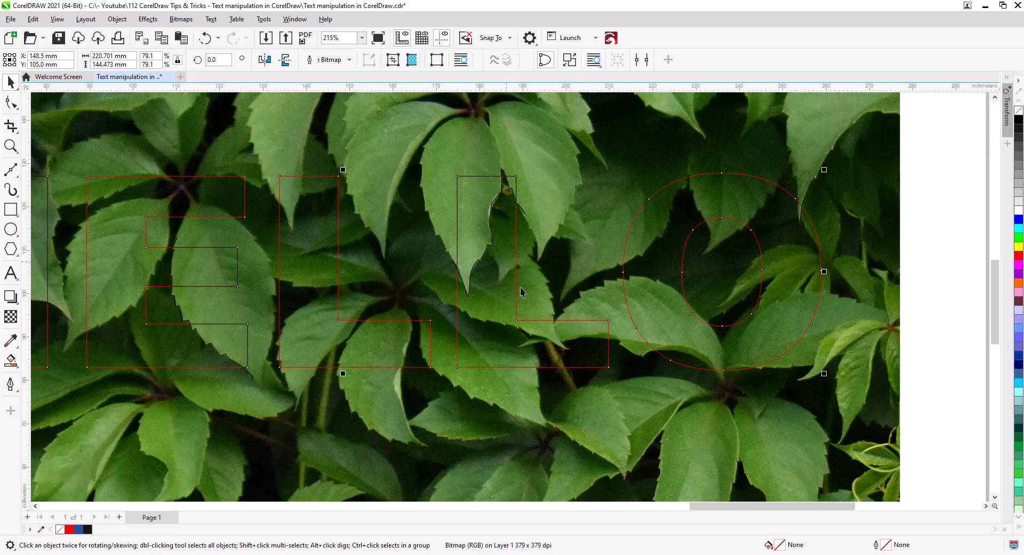
click(1018, 213)
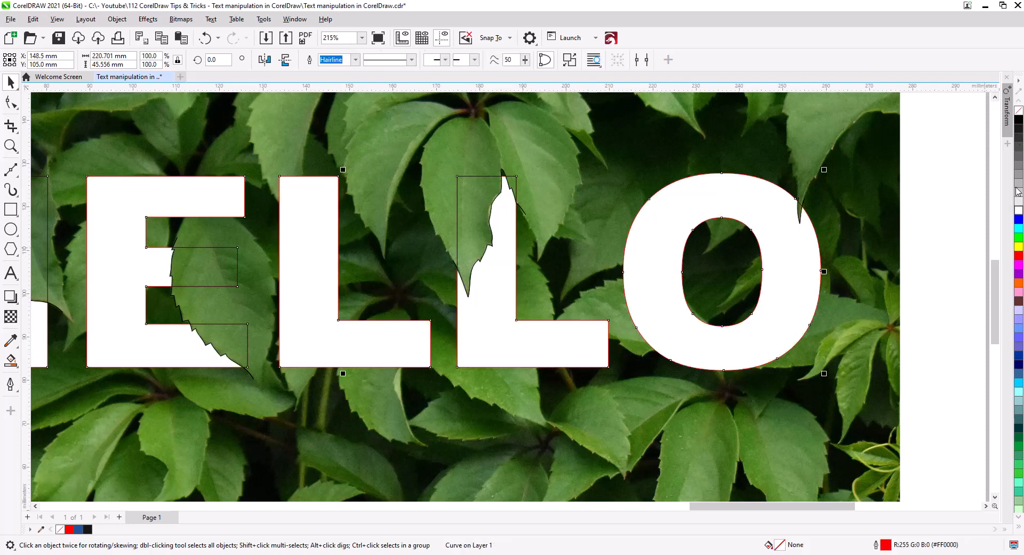
right_click(1018, 111)
Delete the leftover traced leaf curves around the second L and the E
click(543, 247)
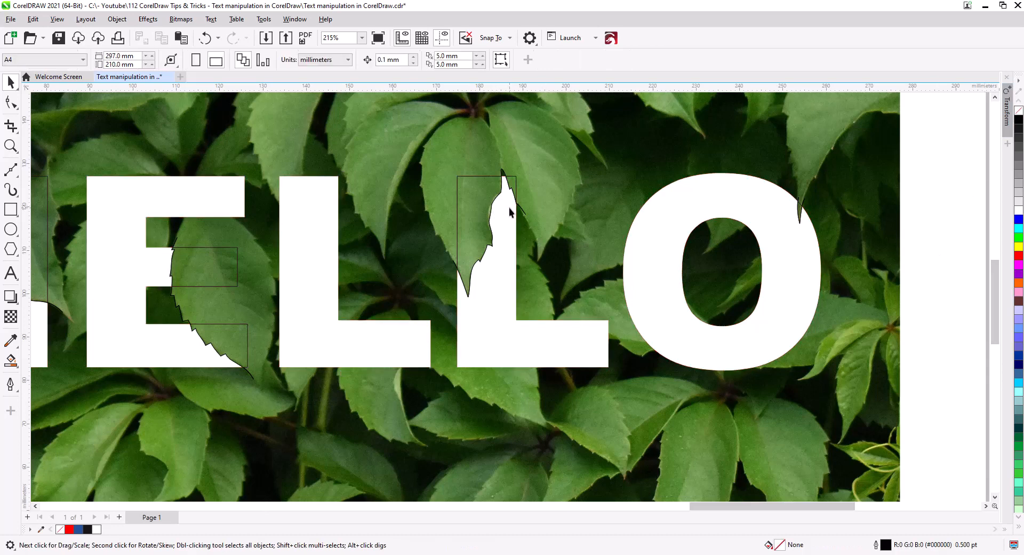
click(523, 212)
click(536, 240)
drag(504, 274, 715, 317)
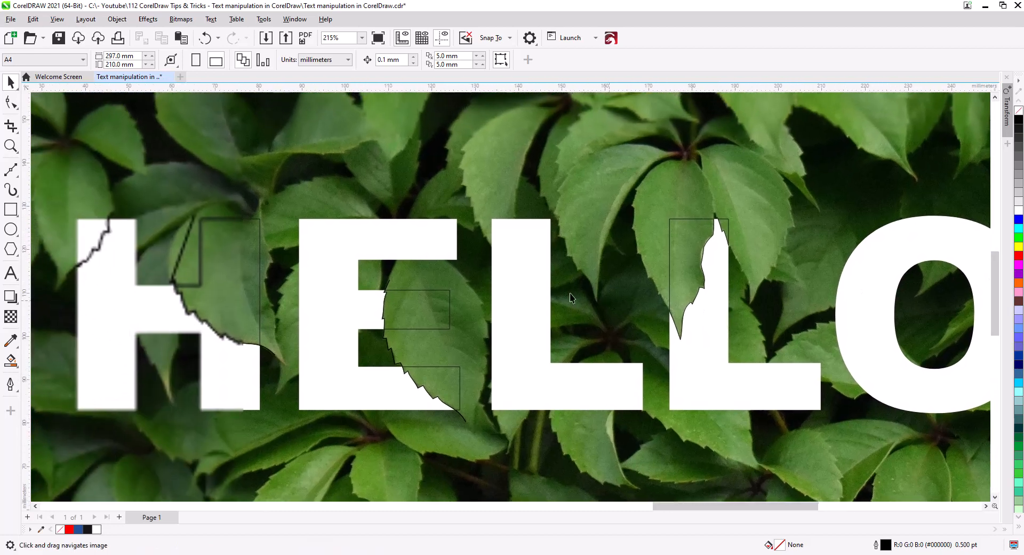
click(463, 421)
key(Delete)
key(ctrl+z)
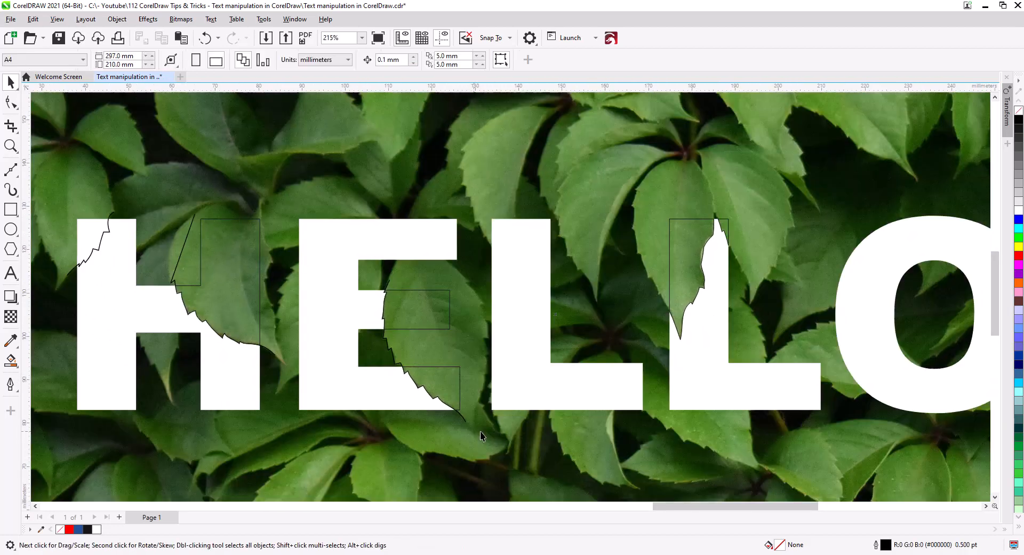
click(461, 416)
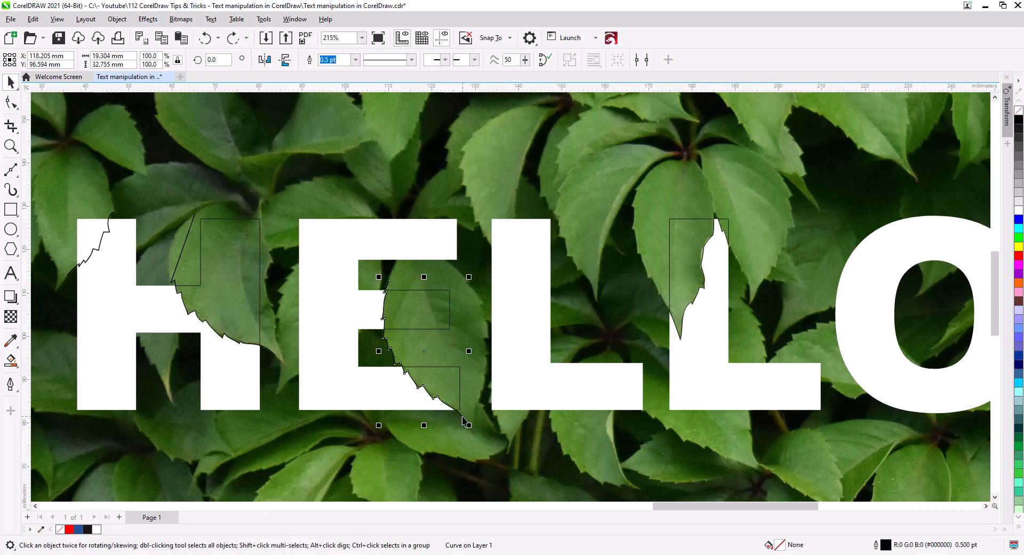
click(371, 376)
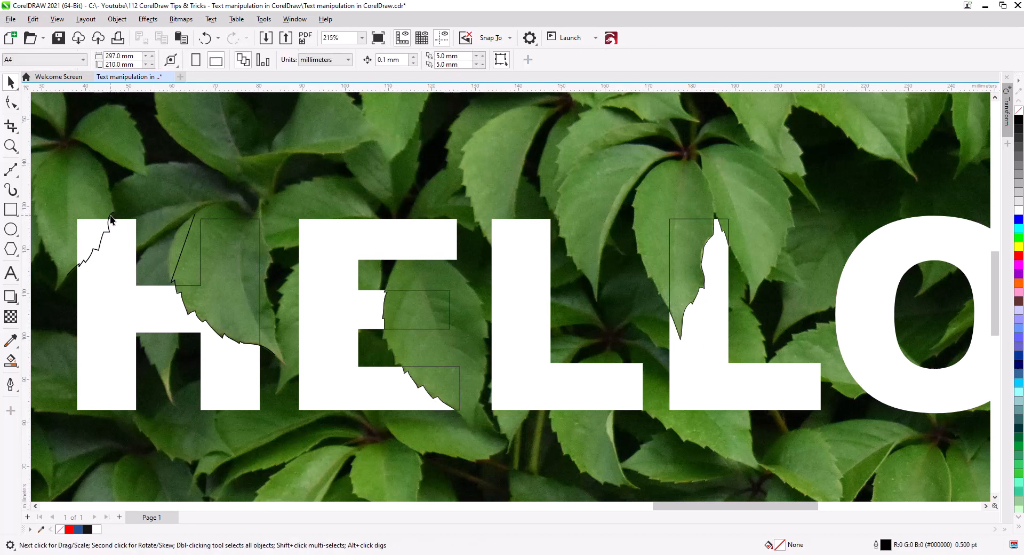
Smart-fill the leaf area over the H's upper-left corner and combine it with the PowerClip leaf curve
drag(130, 270, 334, 313)
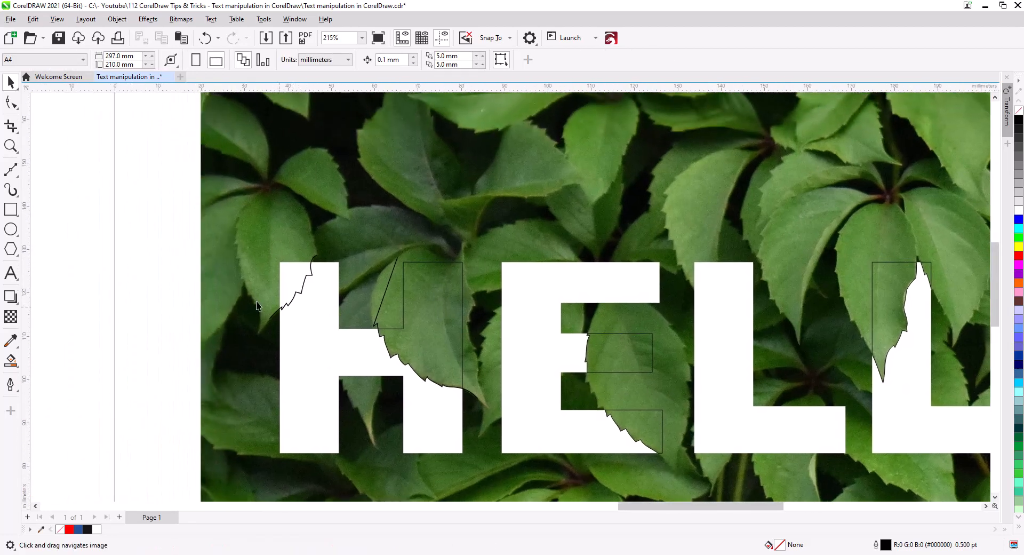
click(9, 362)
click(297, 275)
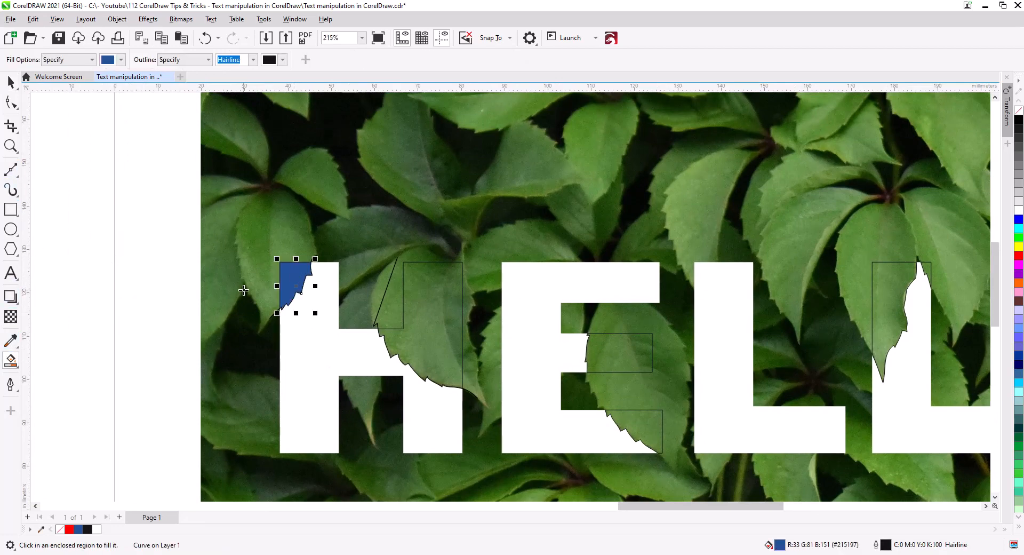
key(space)
shift+click(437, 301)
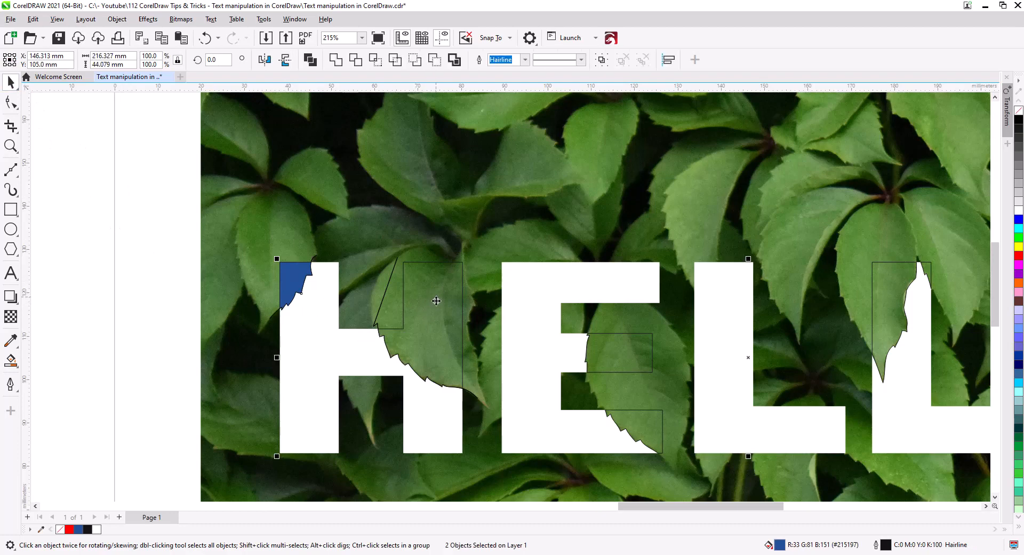
click(310, 61)
click(117, 244)
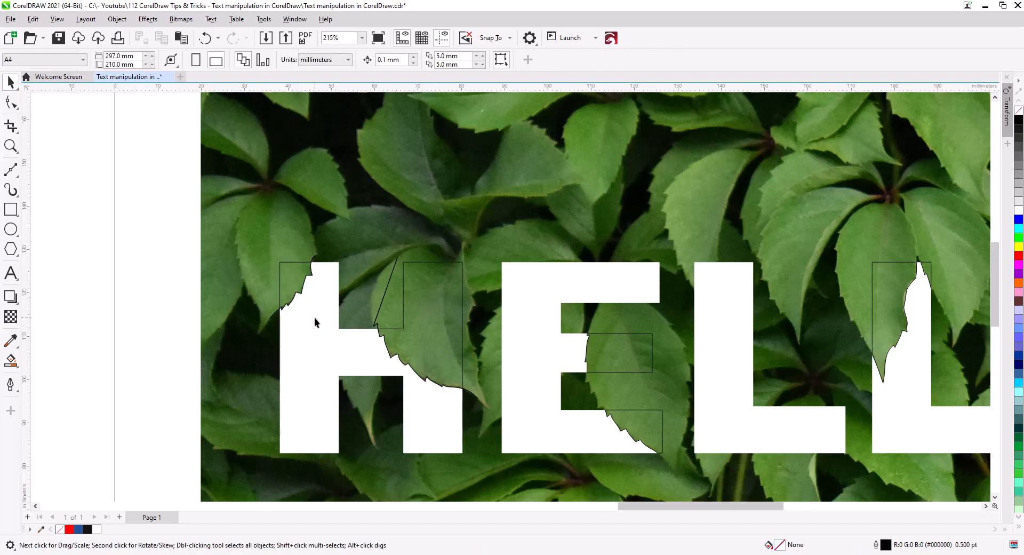
Delete the two leftover traced leaf curves over the H's left and right stems
scroll(315, 318, up, 5)
click(396, 297)
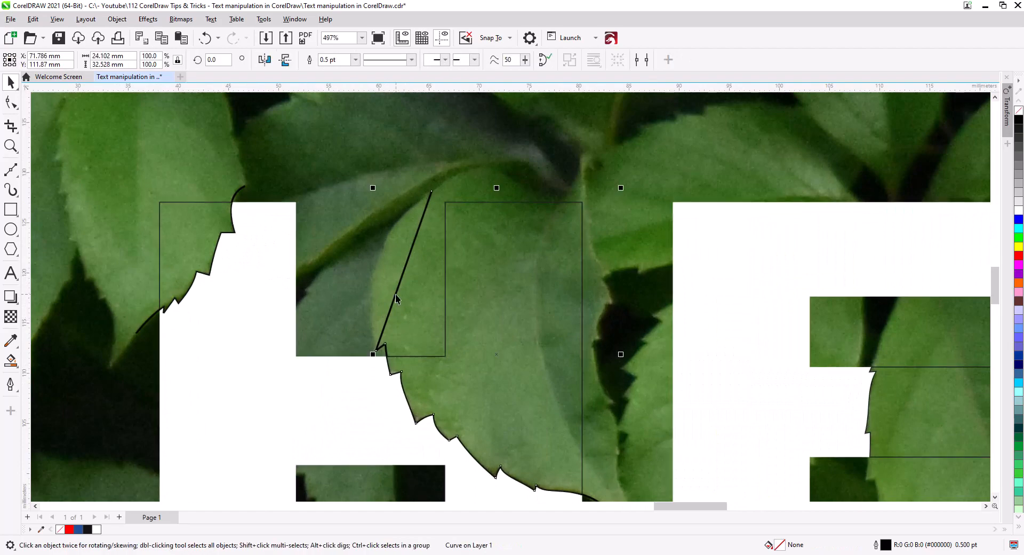
key(Delete)
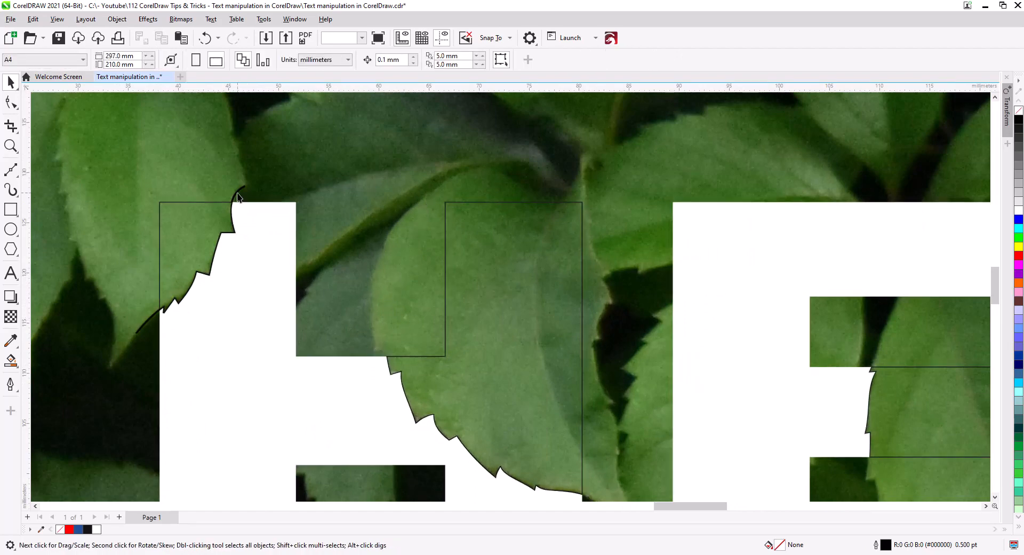
click(237, 193)
key(Delete)
scroll(394, 303, down, 2)
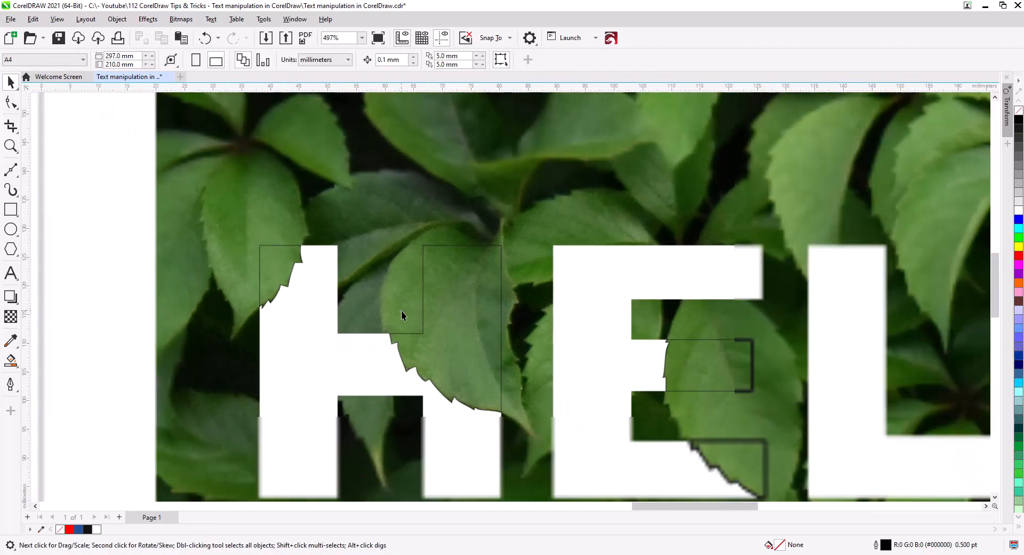
Add and adjust nodes on the PowerClip curve over the second L so its jagged edge follows the leaf's edge
drag(499, 352, 379, 309)
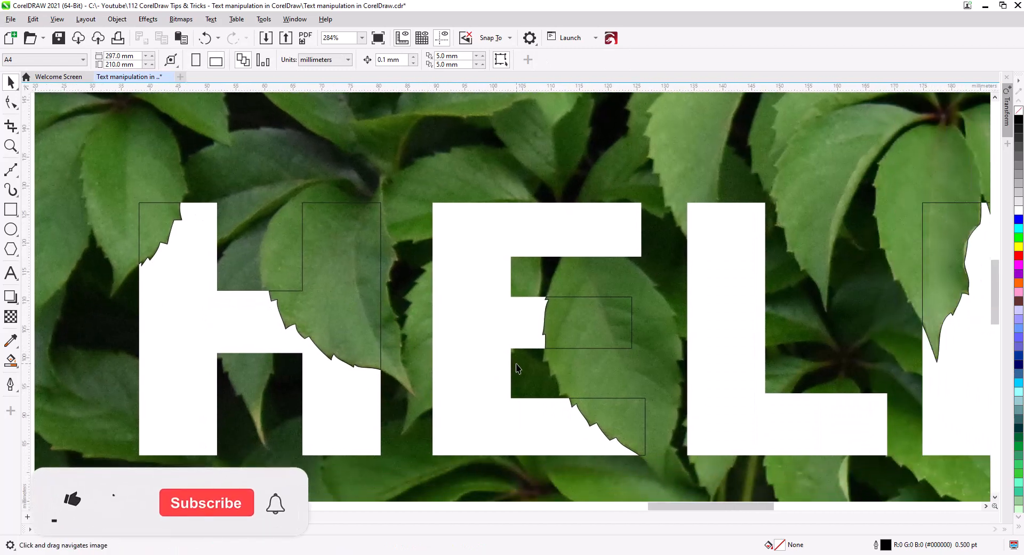
drag(516, 364, 420, 366)
drag(558, 377, 357, 399)
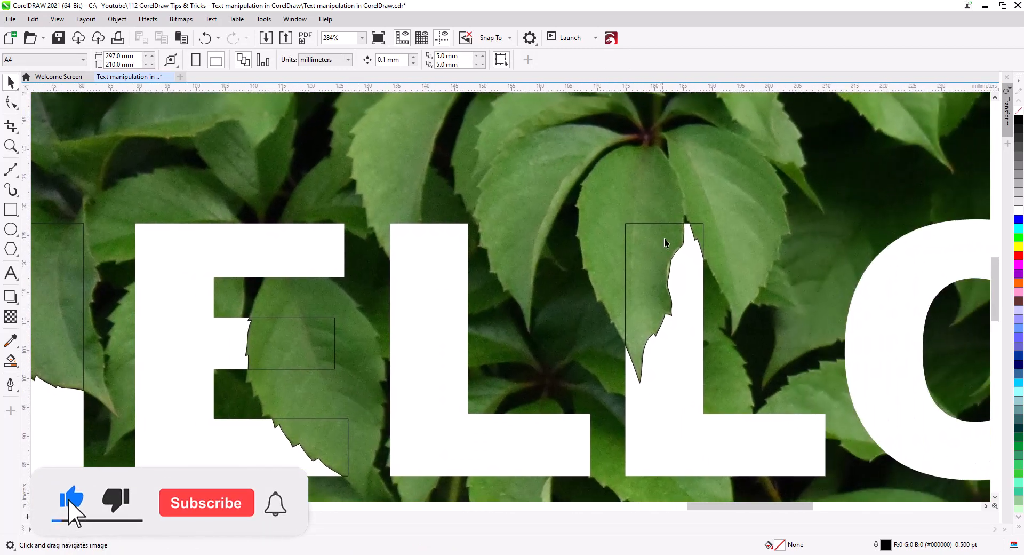
drag(666, 244, 539, 247)
drag(661, 310, 552, 308)
scroll(439, 297, up, 3)
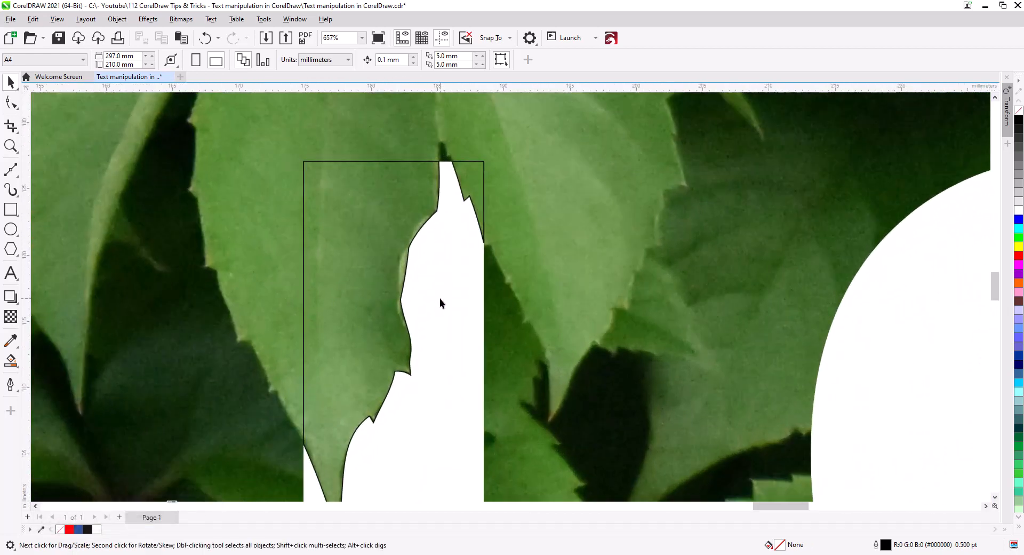
click(338, 302)
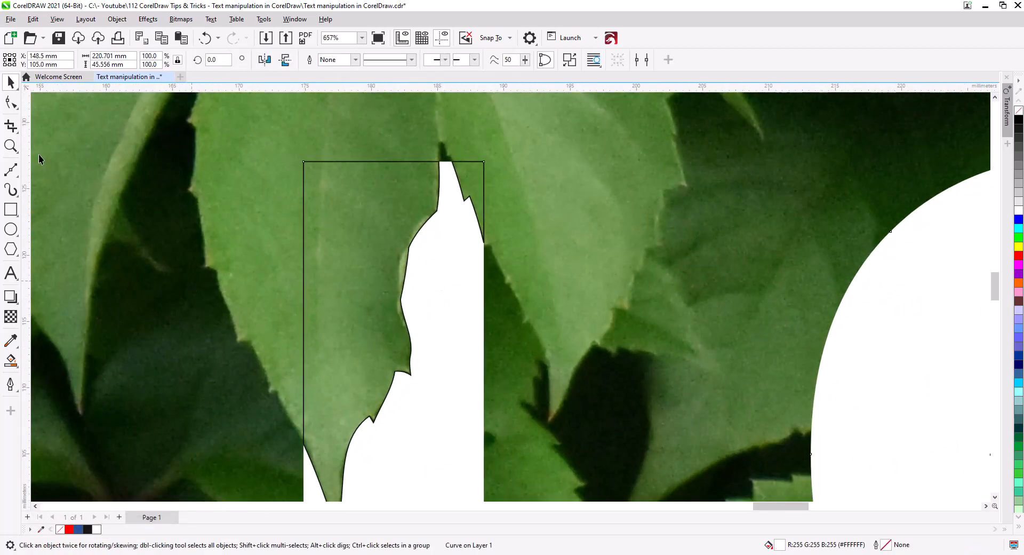
click(10, 101)
scroll(399, 278, up, 1)
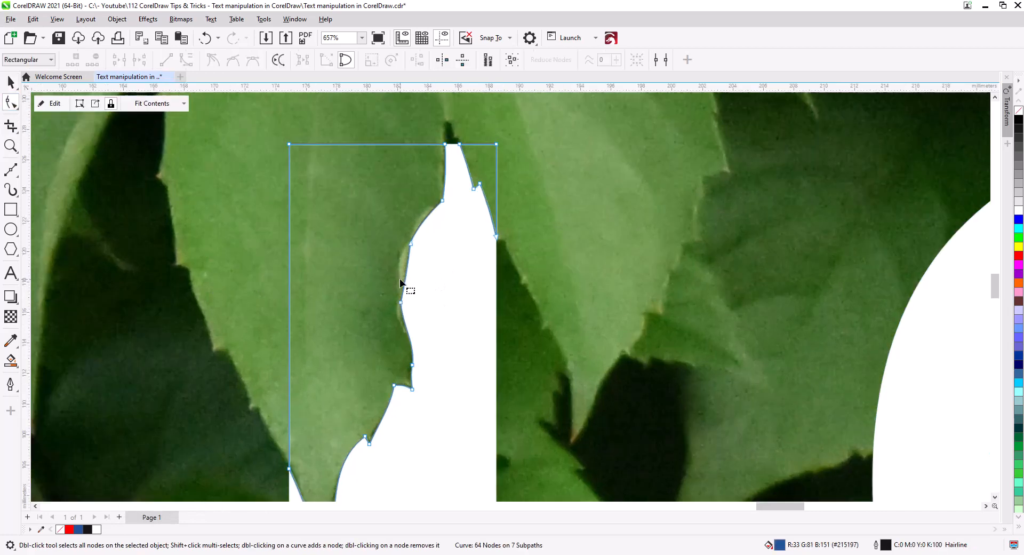
scroll(399, 278, up, 1)
drag(390, 224, 390, 224)
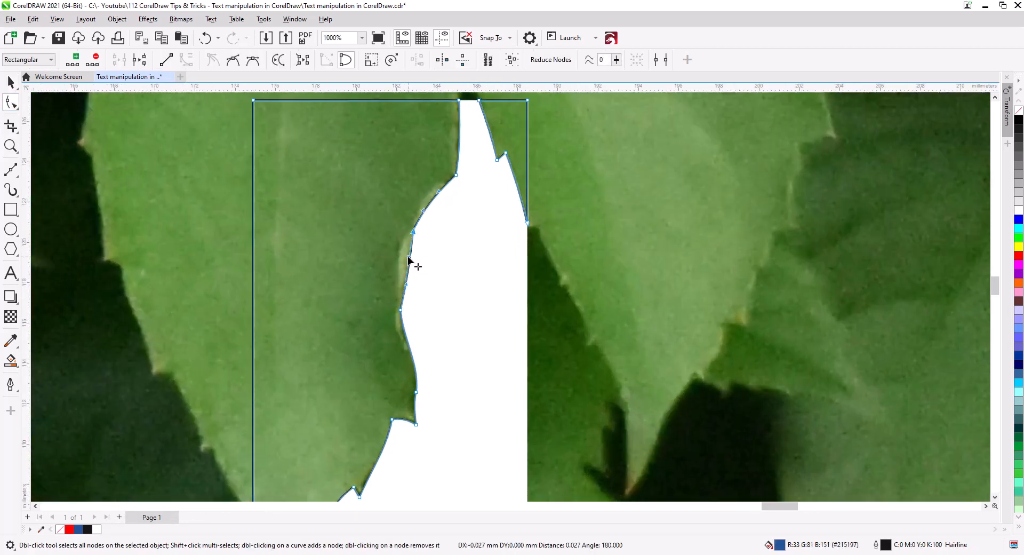
drag(408, 256, 408, 257)
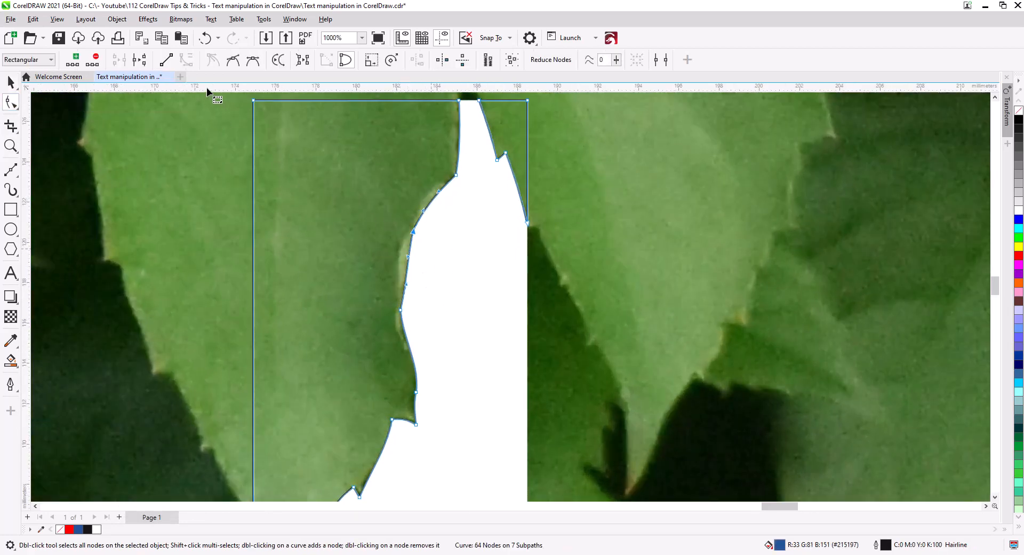
click(232, 63)
scroll(379, 300, down, 7)
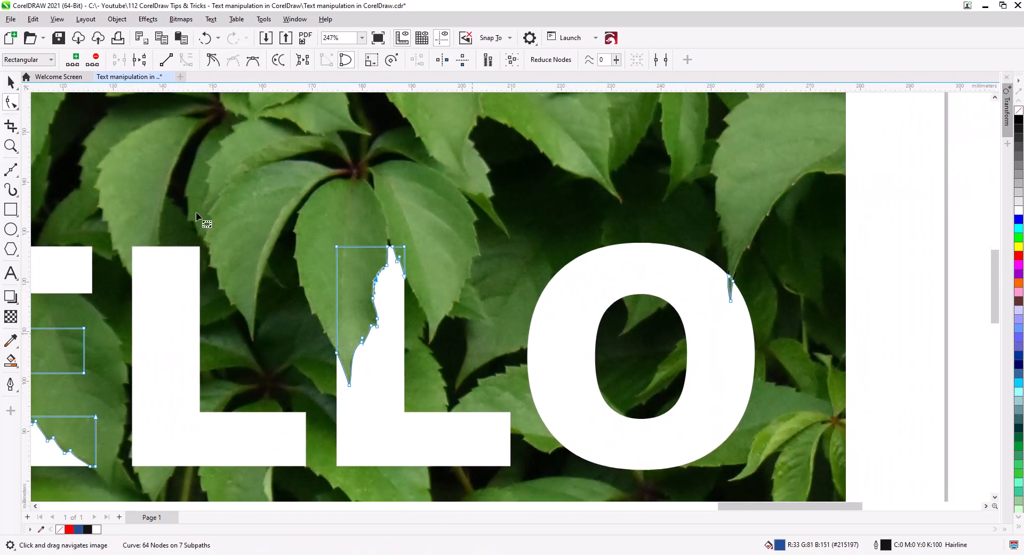
click(11, 82)
key(space)
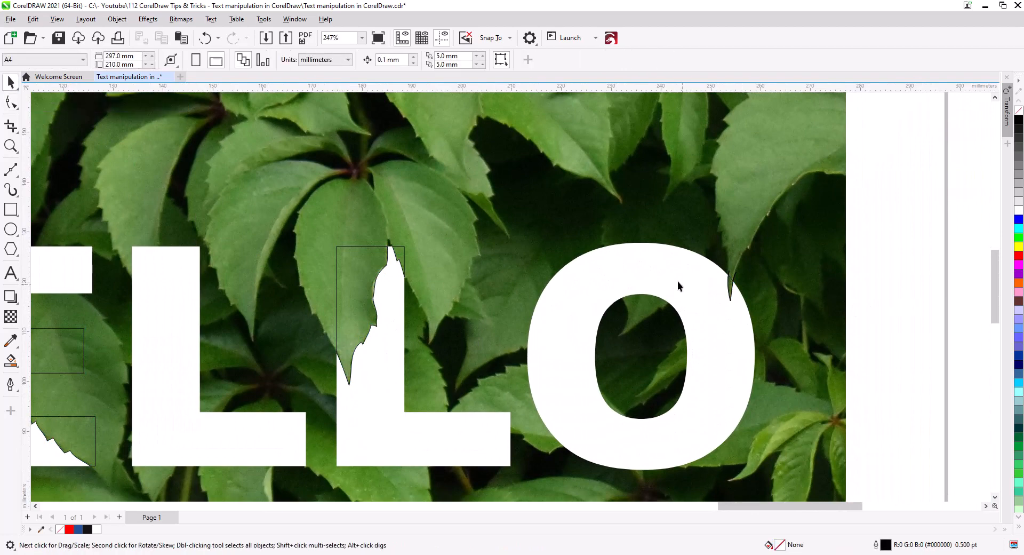
Remove the hairline outline from the PowerClip leaf curve and bring the whole HELLO artwork into view
click(719, 334)
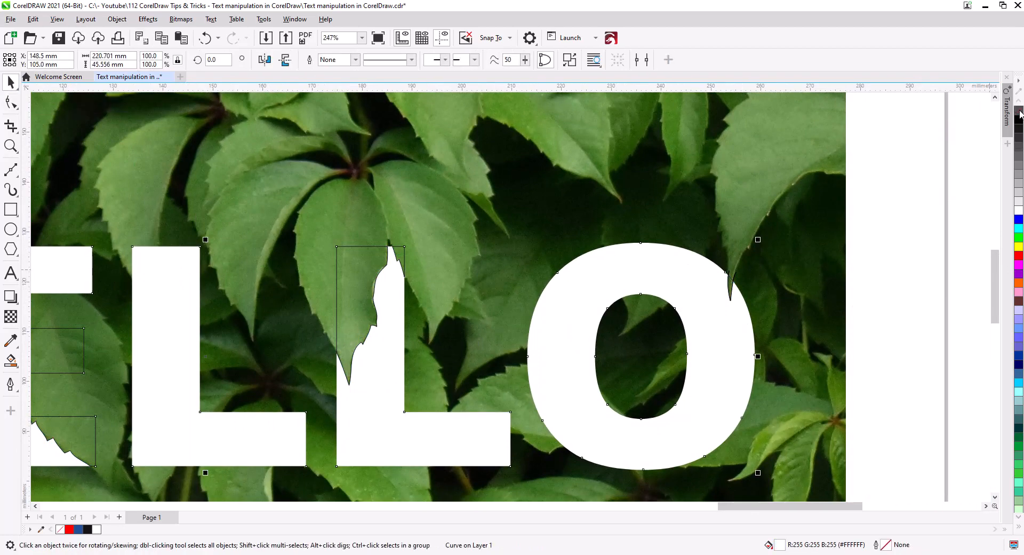
click(947, 255)
click(356, 265)
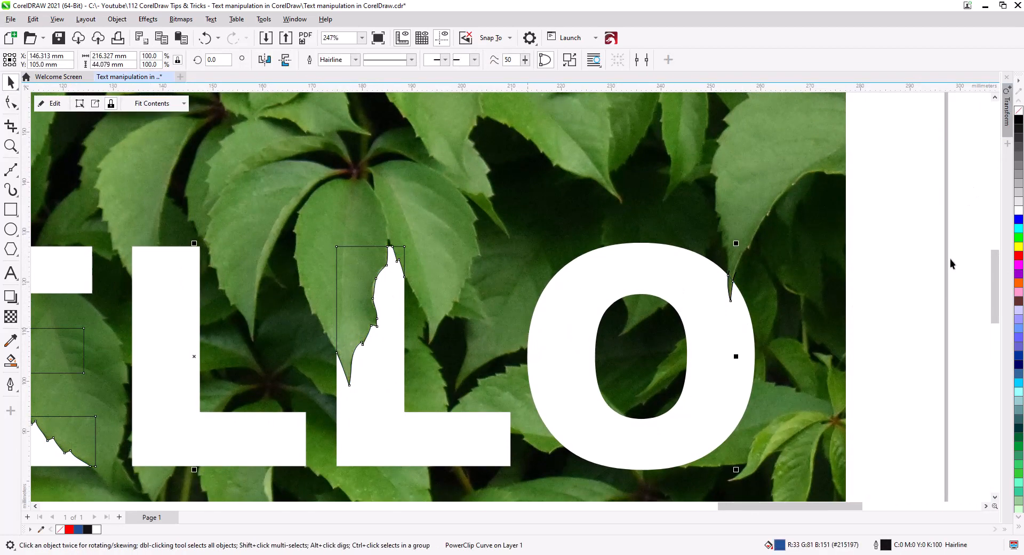
right_click(1019, 112)
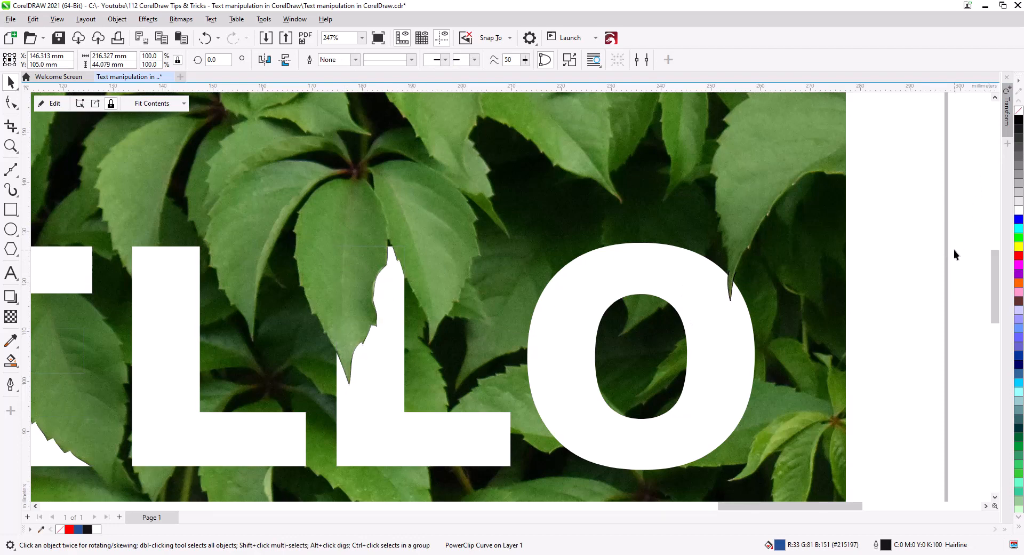
click(954, 250)
scroll(439, 305, down, 2)
drag(453, 339, 628, 306)
scroll(585, 336, down, 2)
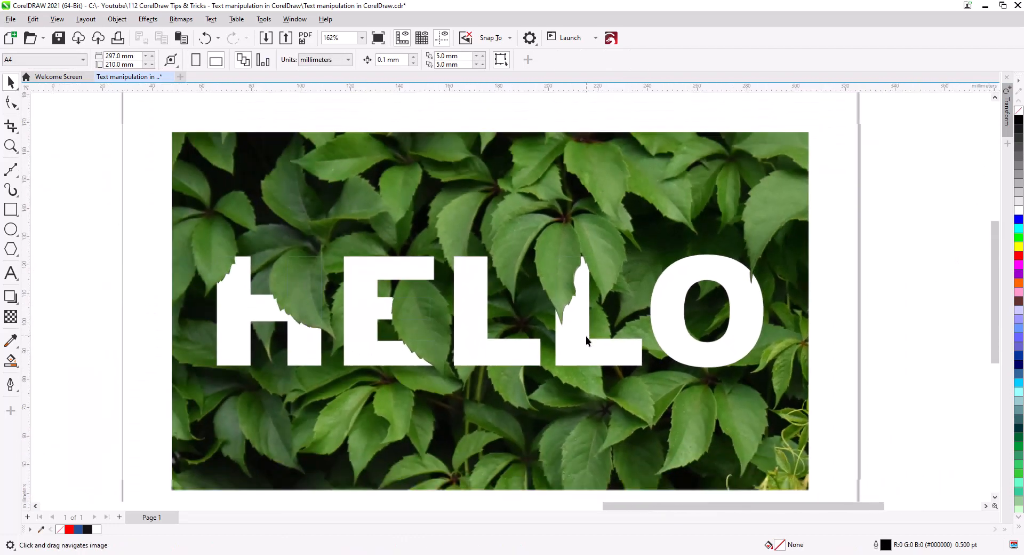
scroll(559, 371, up, 1)
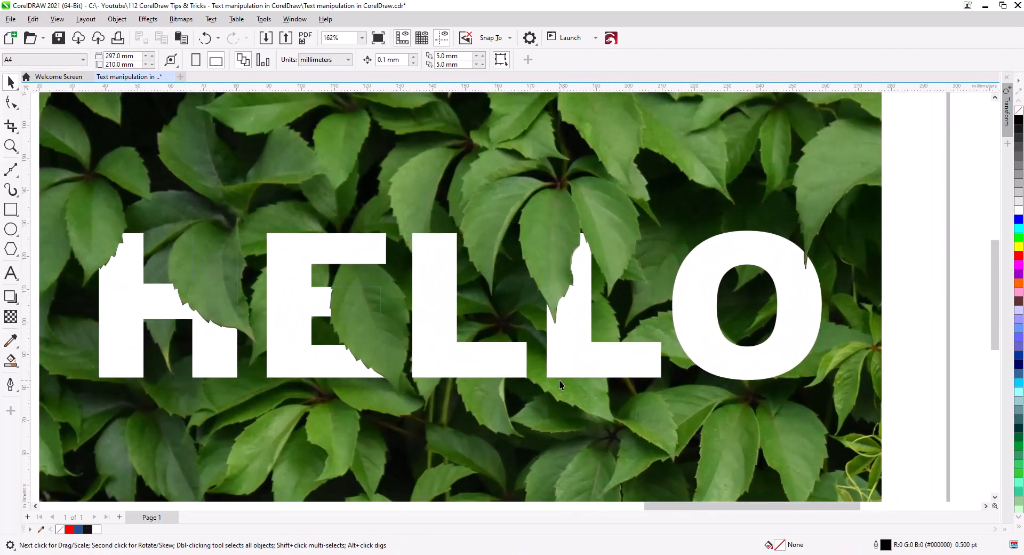
Fill the HELLO text with light grey (RGB 230, 230, 230) and add a one-step inside contour offset about 1.19 mm
drag(563, 375, 611, 368)
click(639, 373)
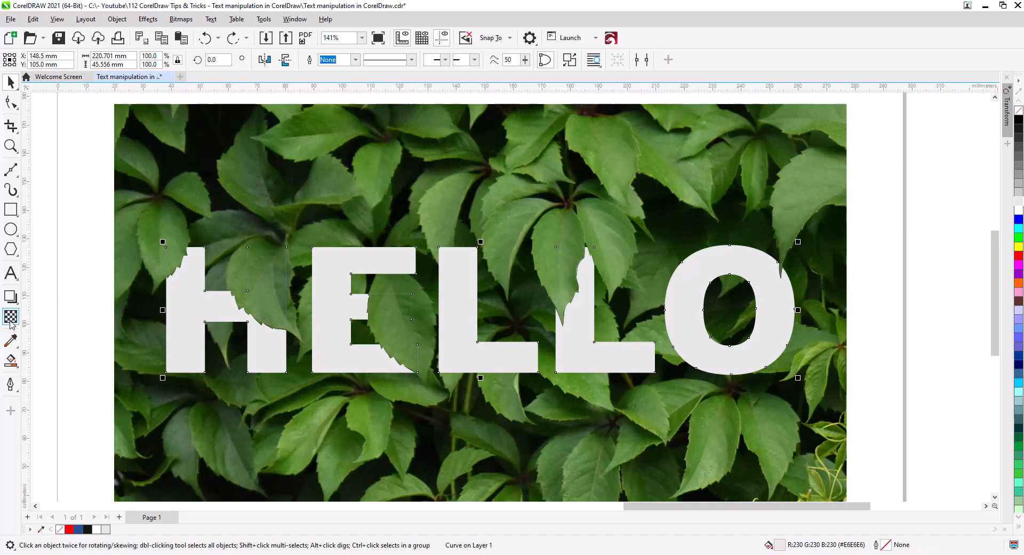
click(12, 298)
click(51, 313)
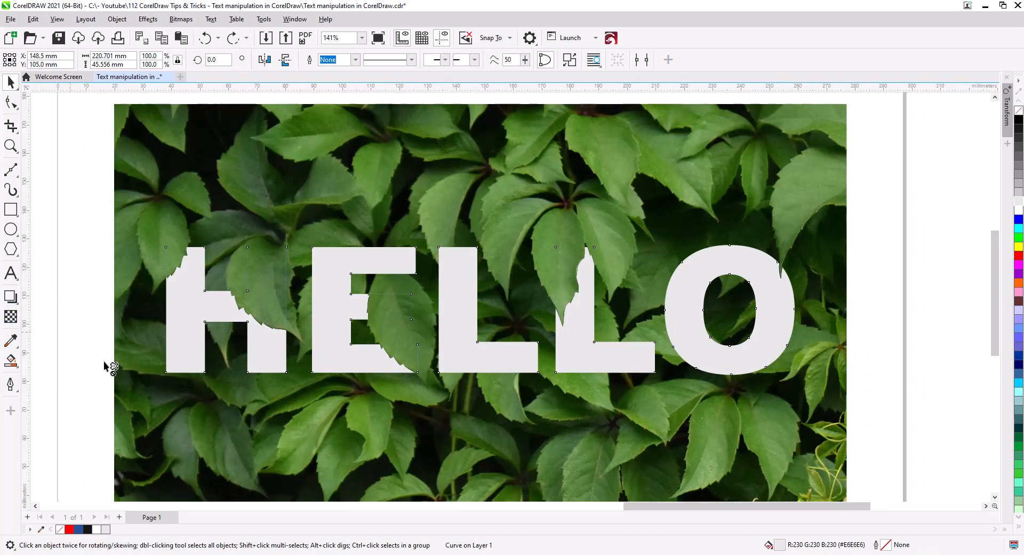
click(276, 60)
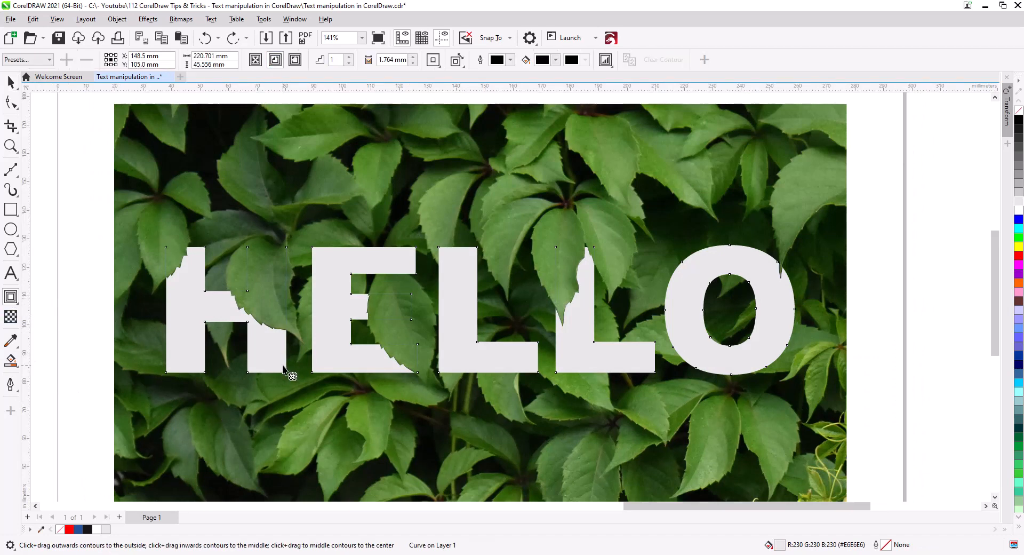
drag(285, 366, 297, 374)
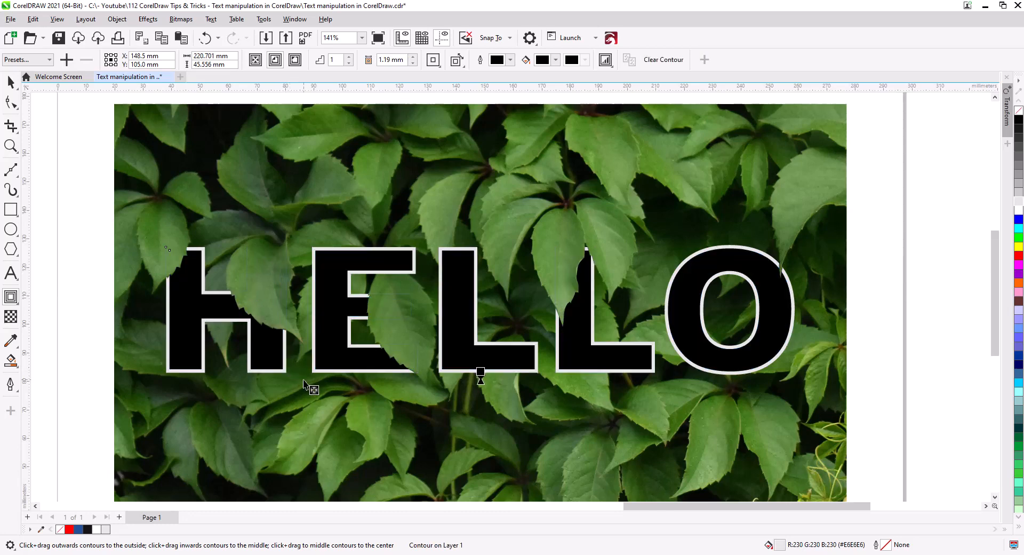
Break the contour apart from the HELLO text and clear the selection
right_click(269, 350)
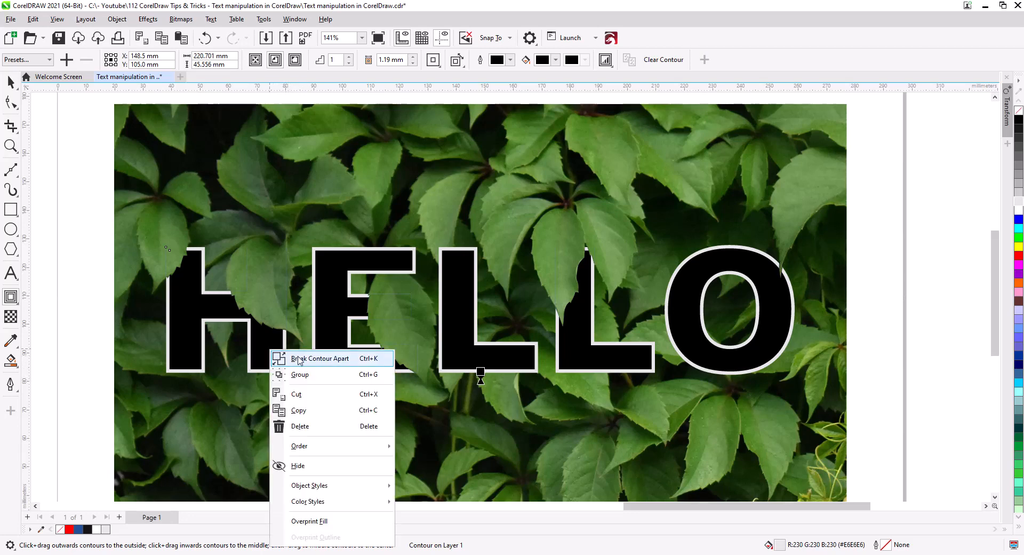
click(300, 357)
click(11, 82)
click(96, 303)
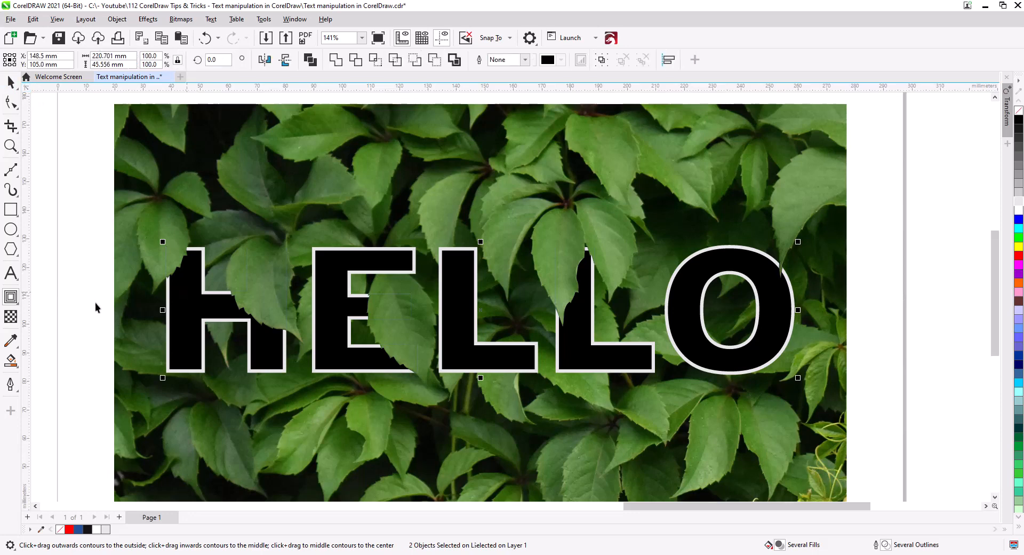
Remove the fill from the inner HELLO contour curve and give it a black 1.5 pt outline
click(201, 305)
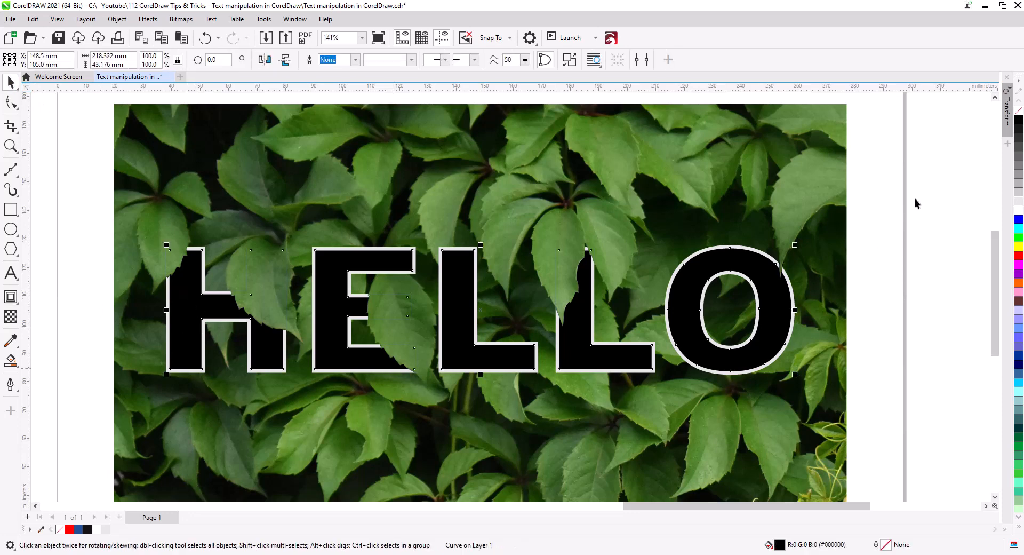
click(1021, 113)
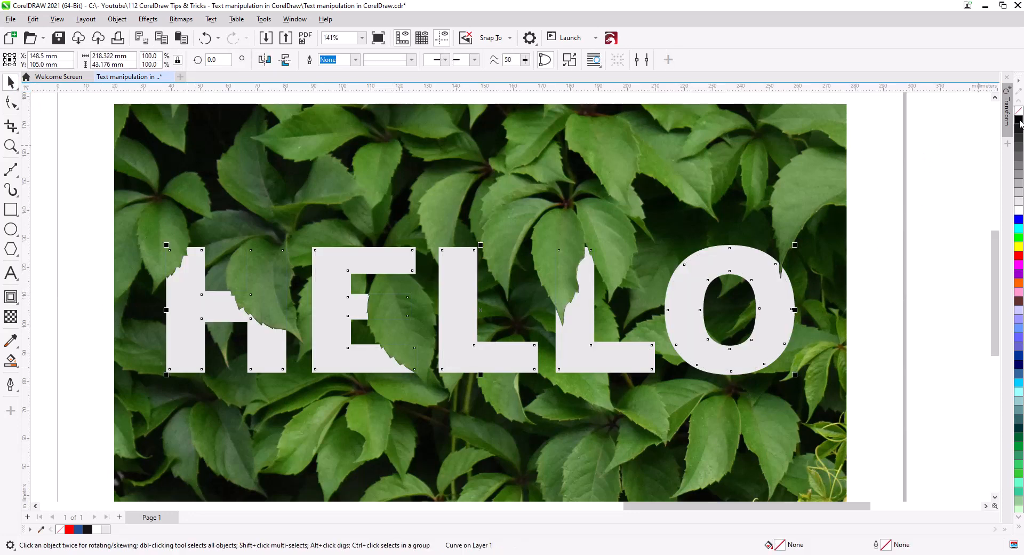
right_click(1020, 121)
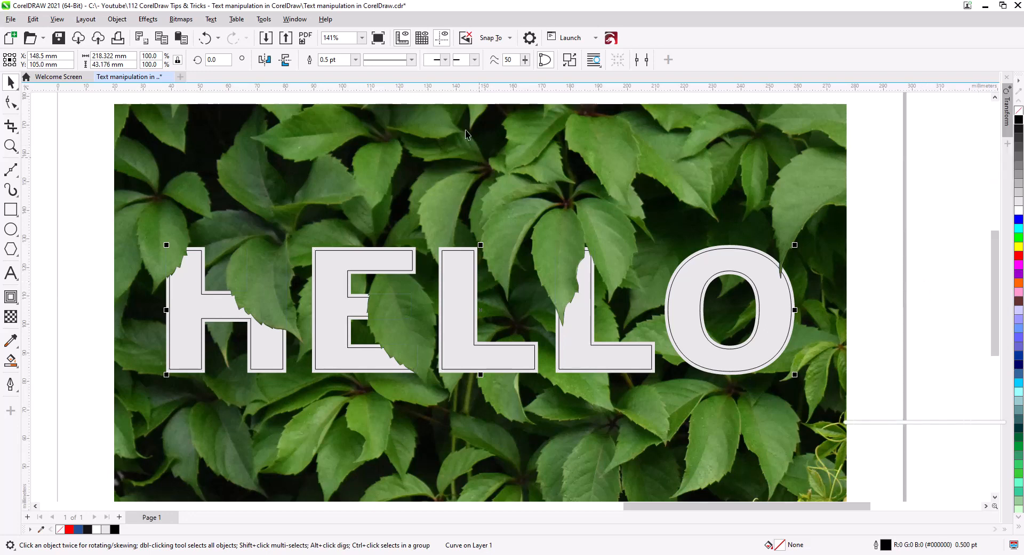
click(355, 59)
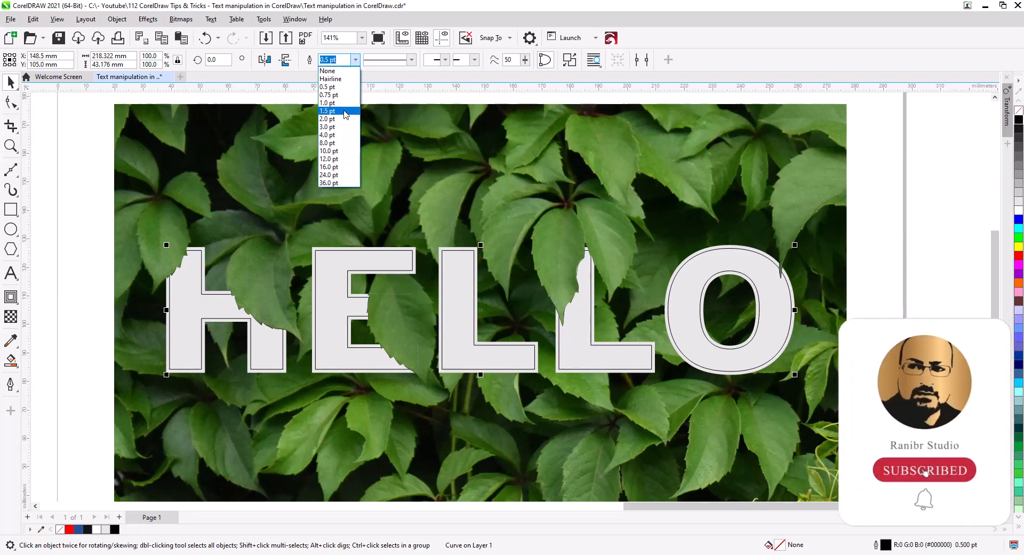
click(345, 112)
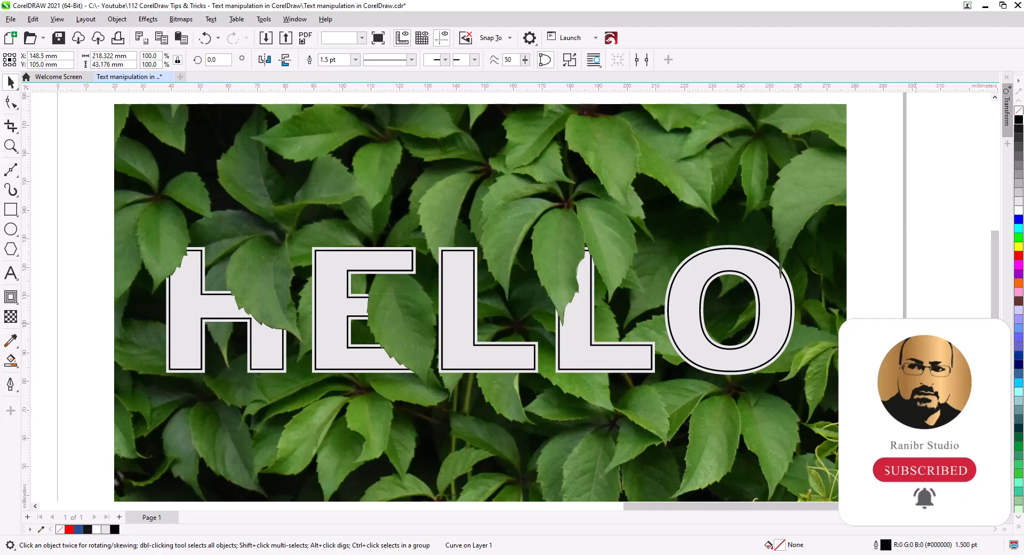
click(928, 377)
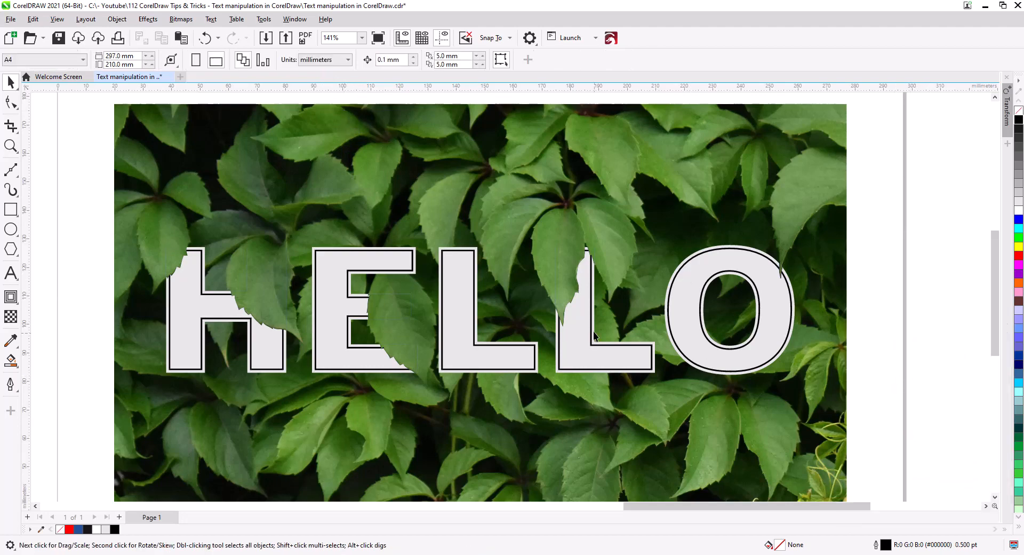
Examine the inner outlines and the overlapping leaf edges up close across the HELLO letters, from the O back to the H
scroll(595, 333, up, 2)
drag(688, 301, 551, 349)
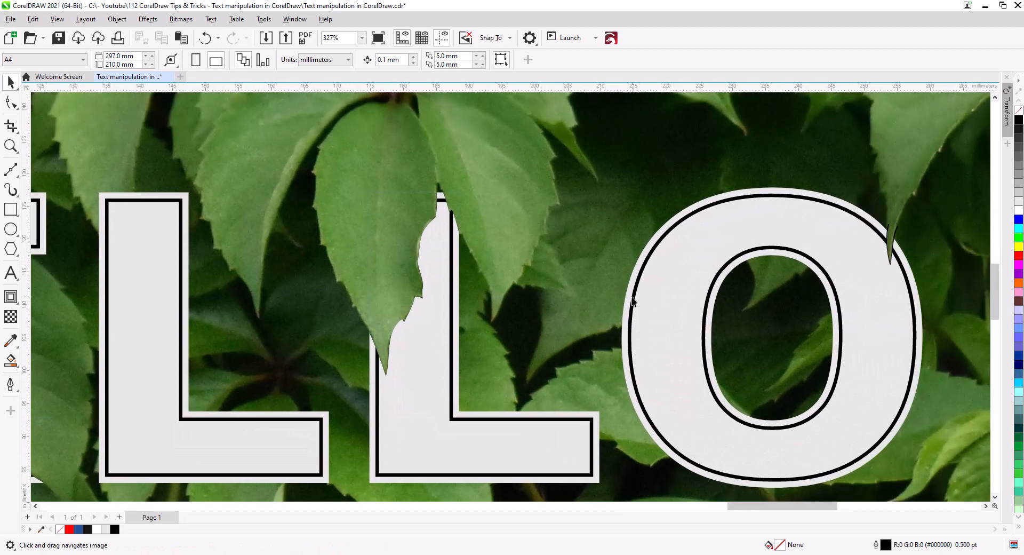
drag(635, 302, 626, 322)
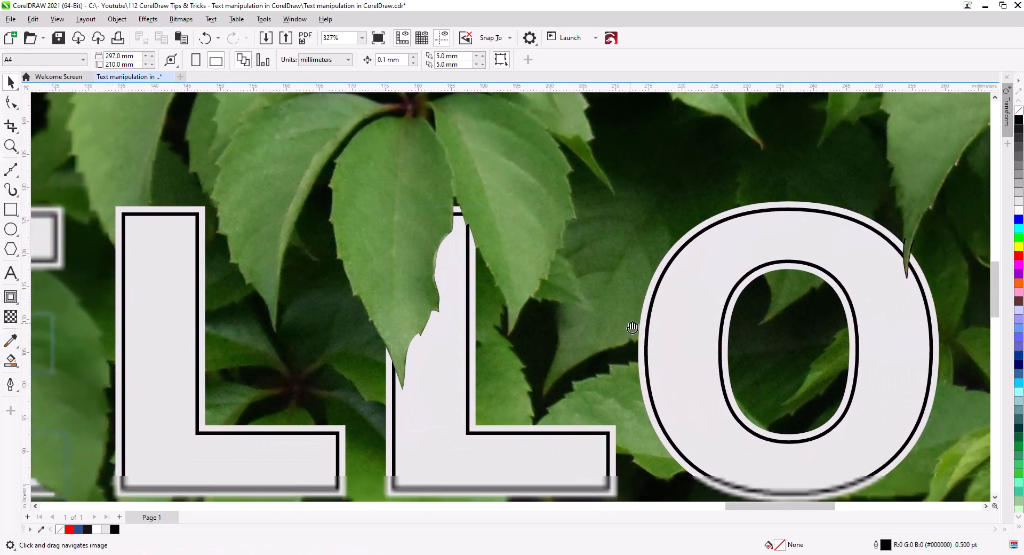
drag(562, 350, 770, 309)
scroll(679, 330, down, 3)
scroll(680, 331, up, 1)
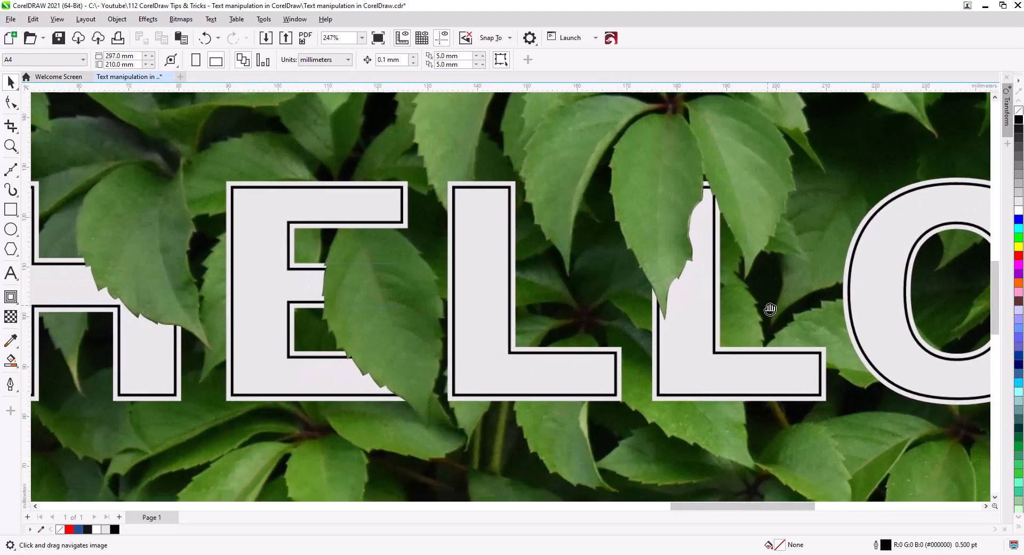
drag(651, 337, 713, 339)
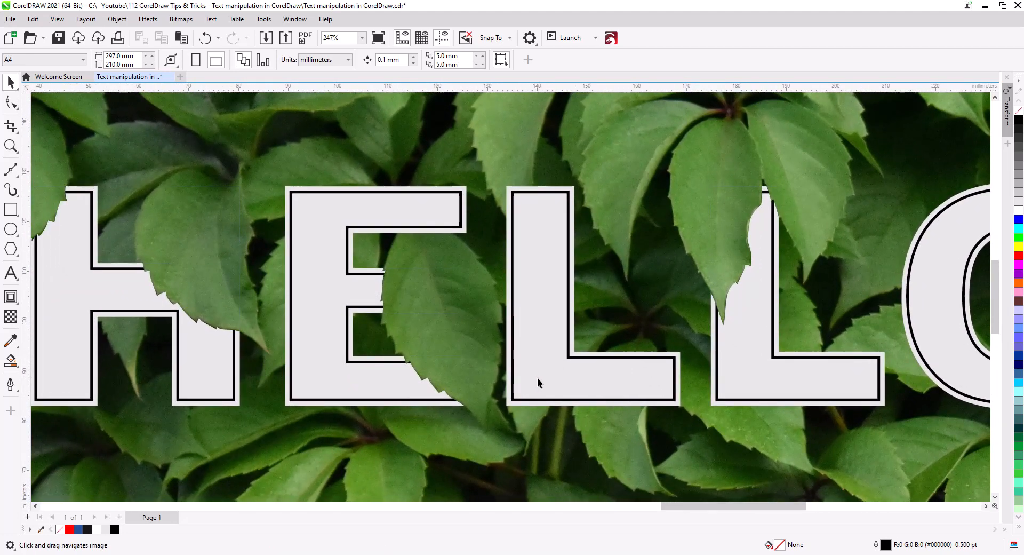
drag(537, 377, 673, 406)
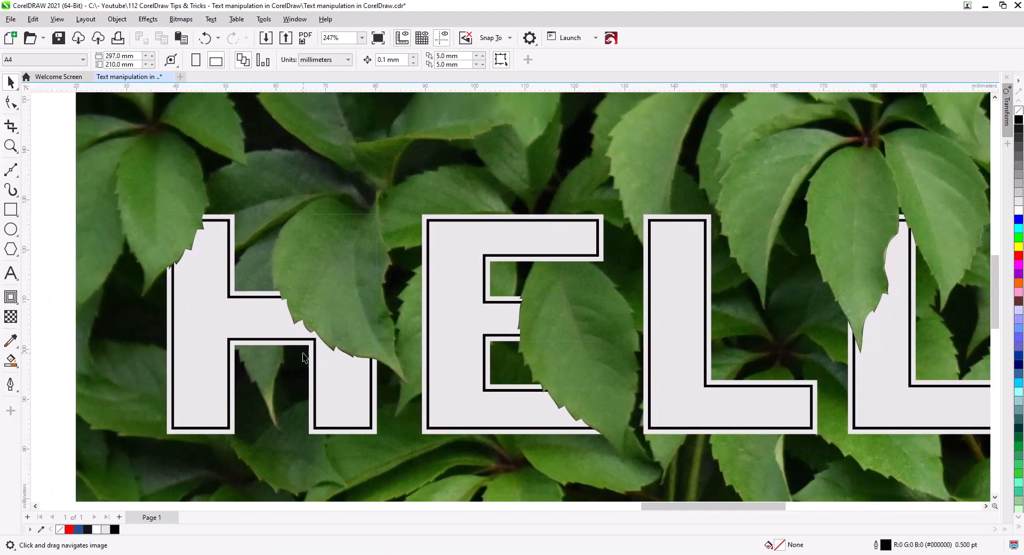